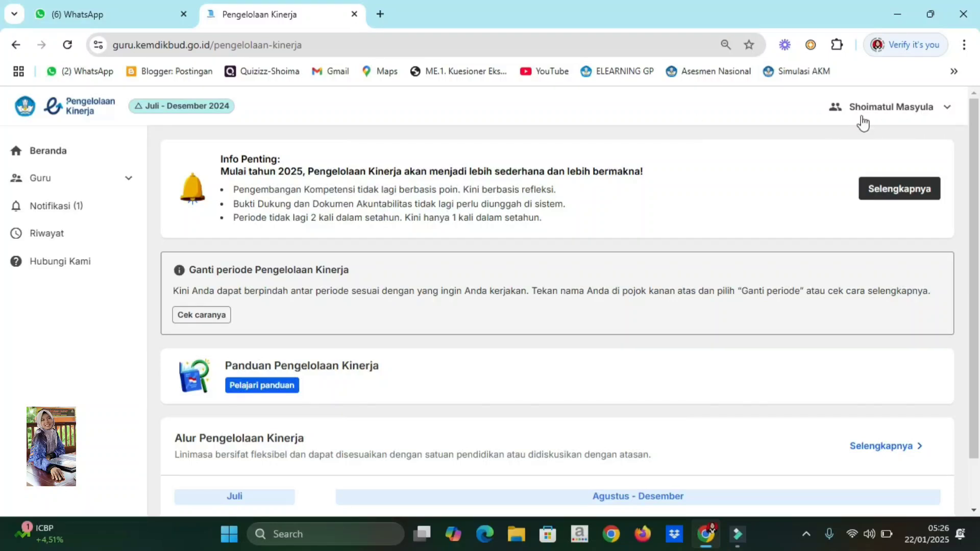
Switch the performance management period to Januari - Desember 2025.
left_click(949, 108)
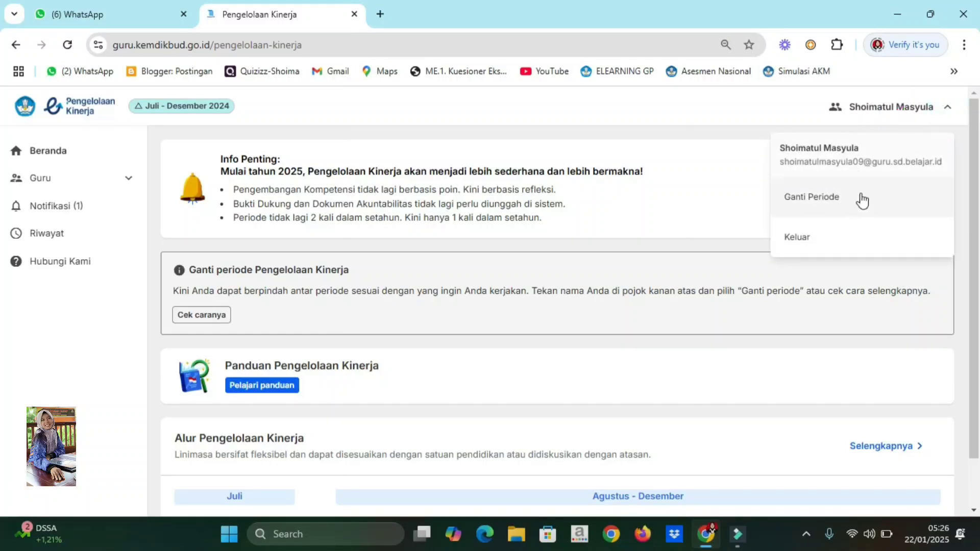
left_click(812, 202)
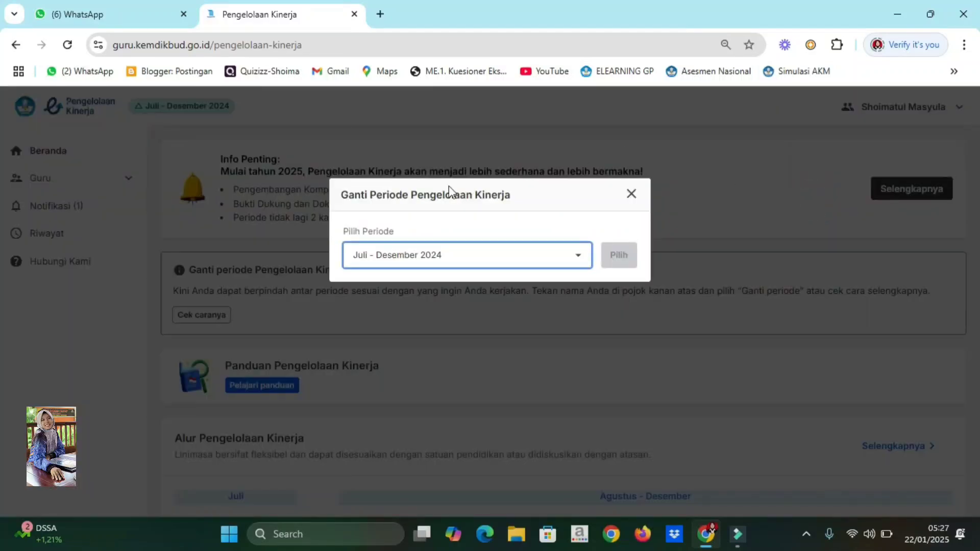
left_click(582, 258)
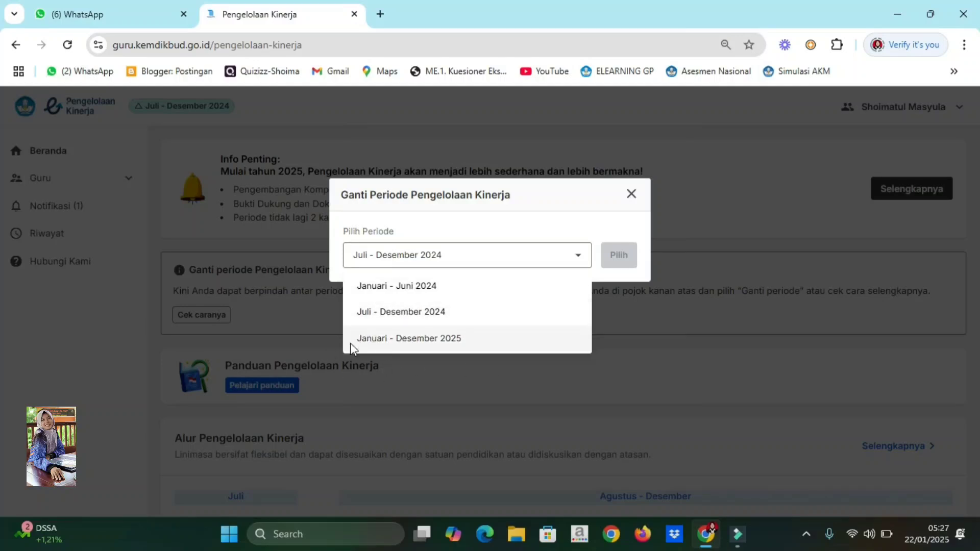
left_click(401, 339)
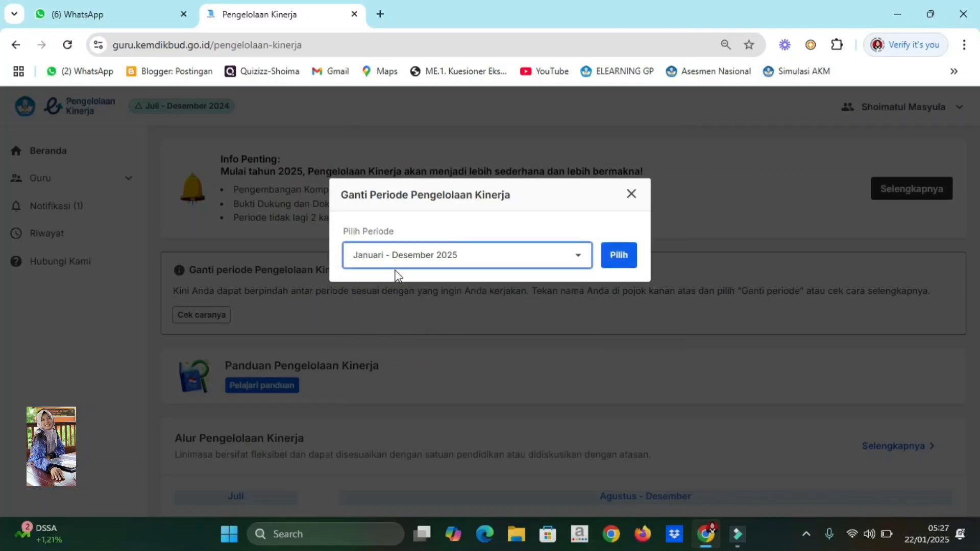
left_click(616, 259)
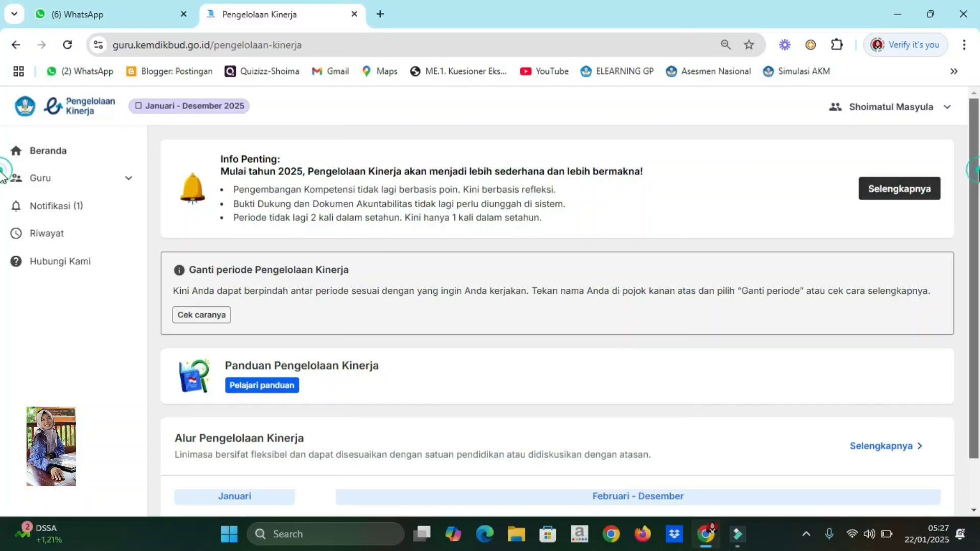
Look through the Pengelolaan Kinerja information page linked from Alur Pengelolaan Kinerja, and return to the performance management site.
scroll(5, 164, "down", 1)
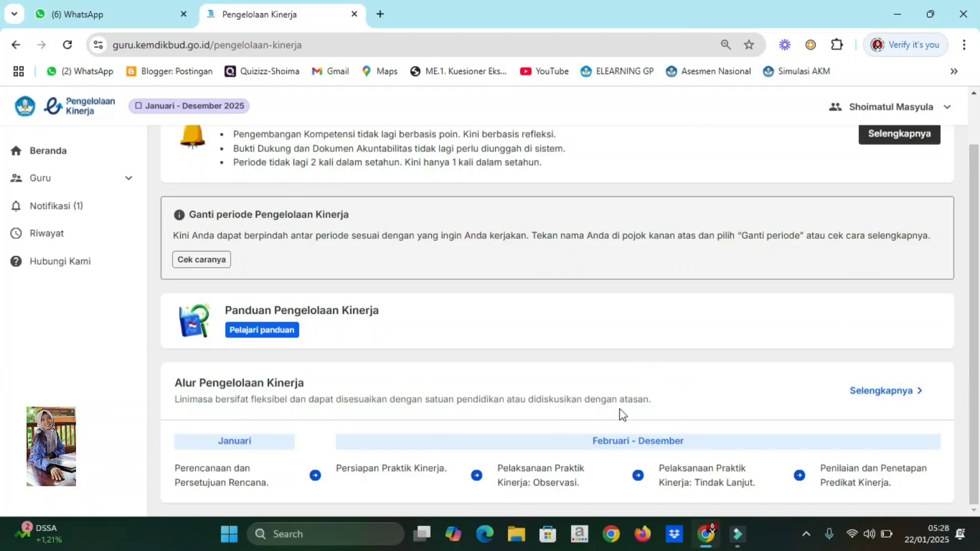
left_click(882, 397)
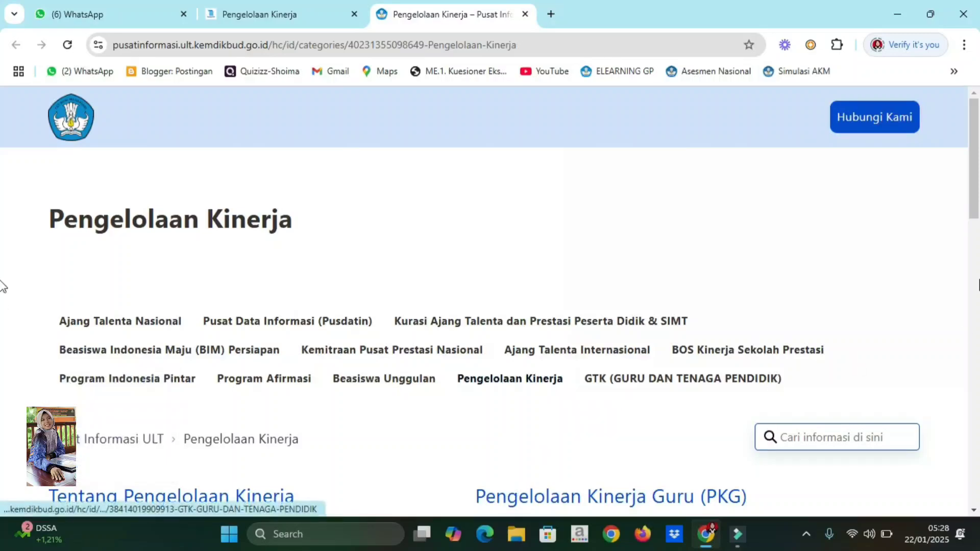
scroll(1, 286, "down", 5)
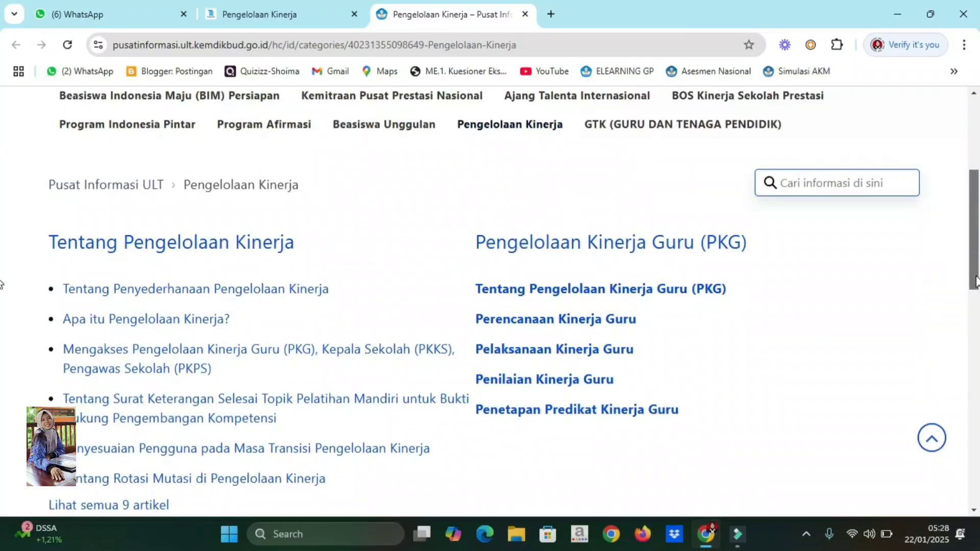
scroll(1, 284, "up", 5)
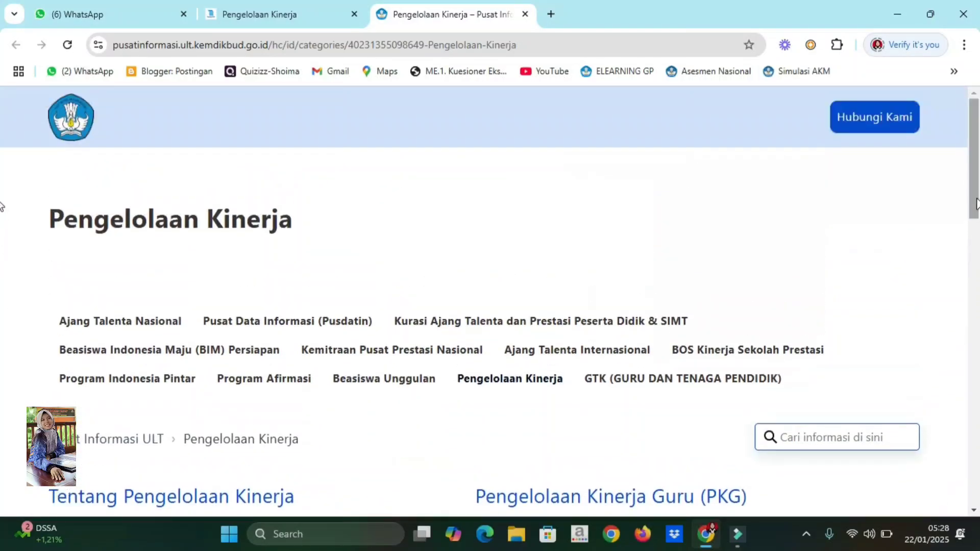
left_click(267, 14)
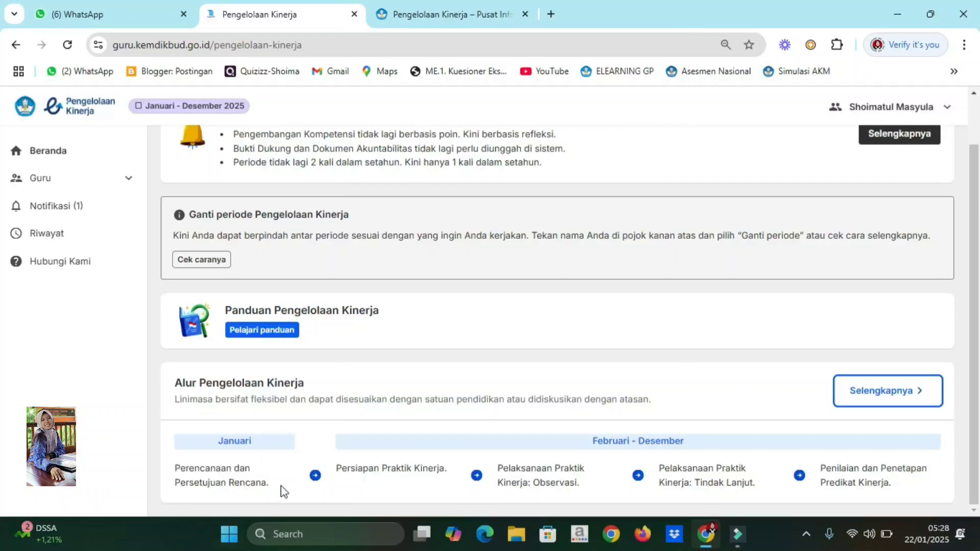
Start the teacher's performance planning as an employee (Sebagai Pegawai) and confirm that the personal data is correct.
left_click(71, 179)
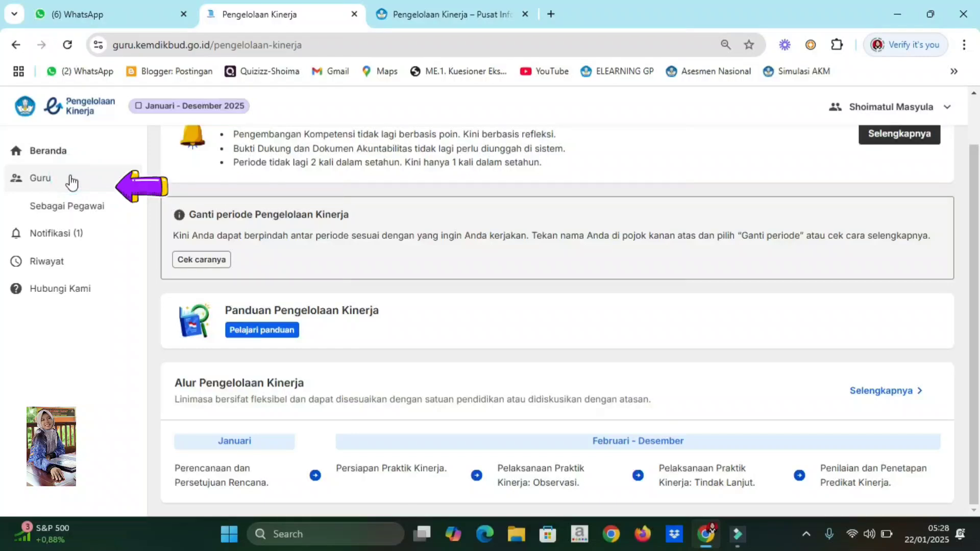
left_click(66, 209)
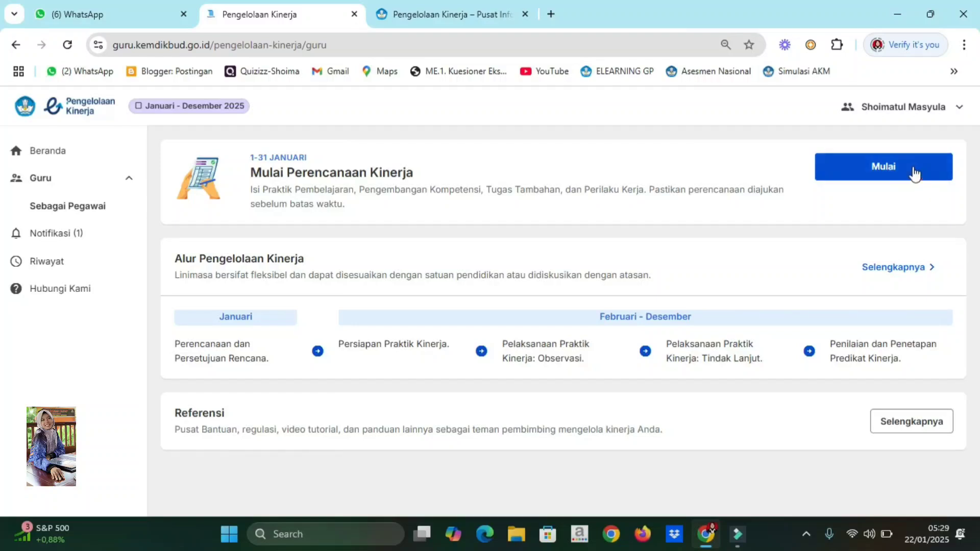
left_click(889, 171)
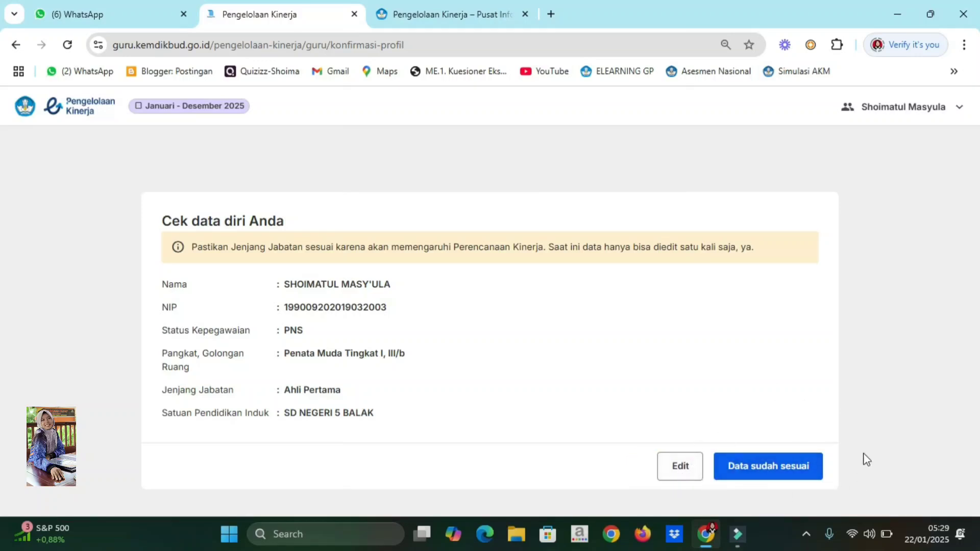
left_click(769, 475)
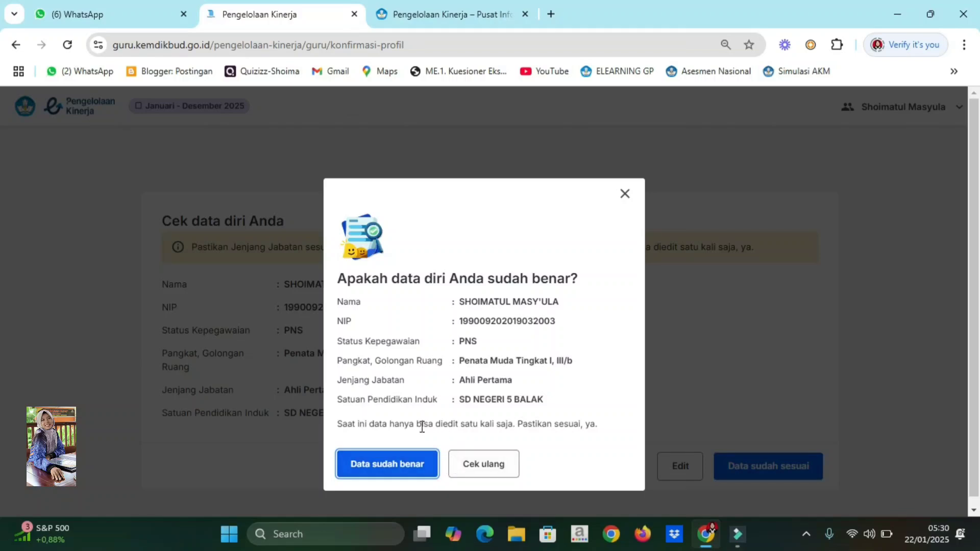
left_click(376, 471)
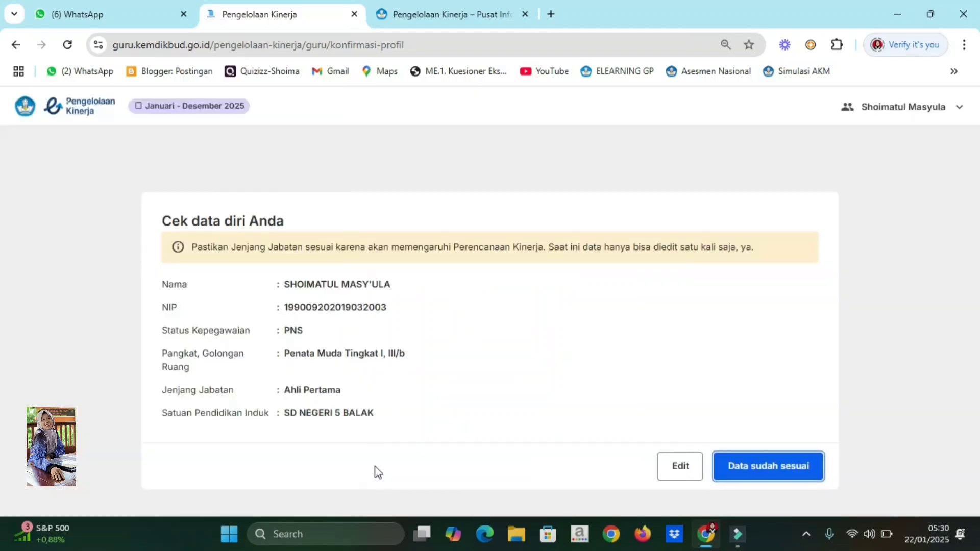
left_click(719, 465)
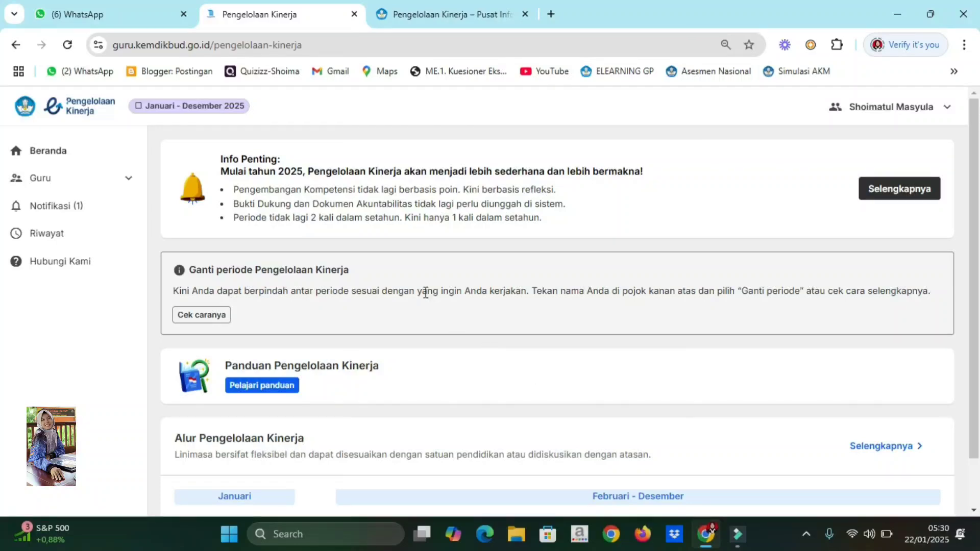
Reopen the teacher's Sebagai Pegawai page and continue to the Perencanaan Kinerja form.
left_click(66, 183)
left_click(66, 209)
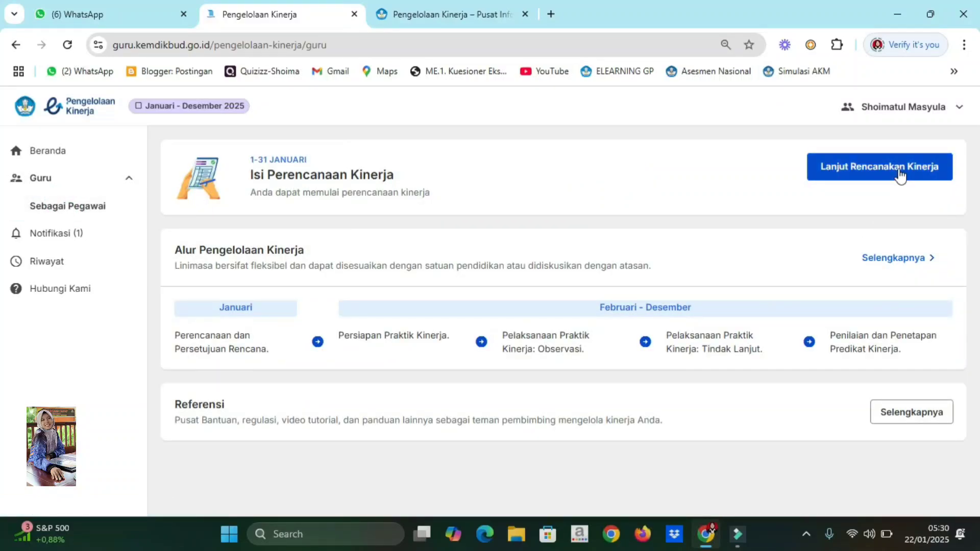
left_click(900, 175)
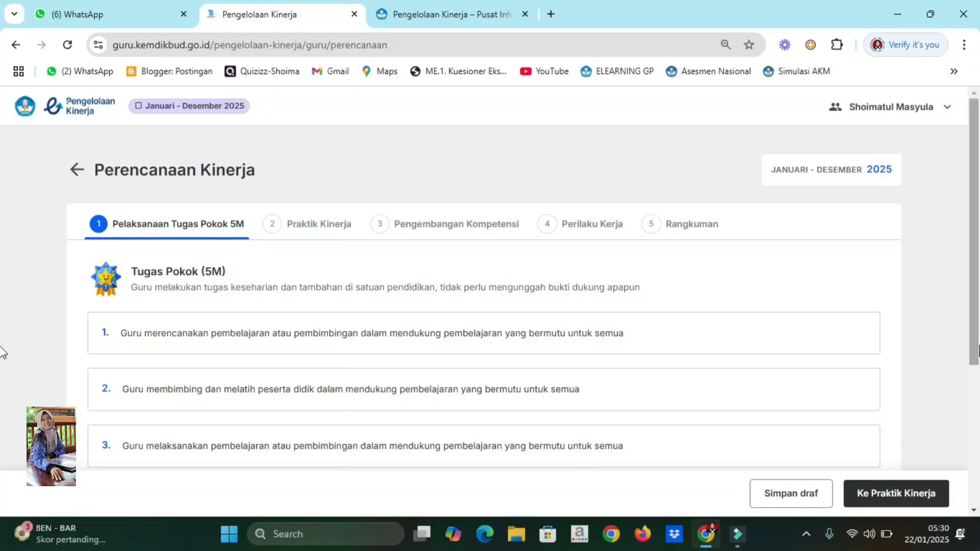
Set additional task 5.1 of the Tugas Pokok (5M) to the all-levels option Pembina Ekstrakurikuler.
left_click_drag(975, 346, 967, 400)
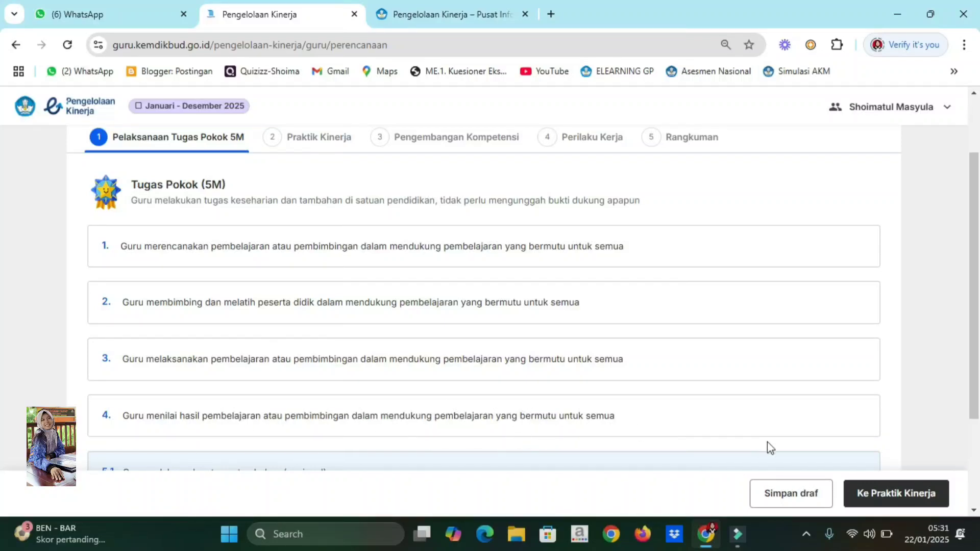
left_click(974, 512)
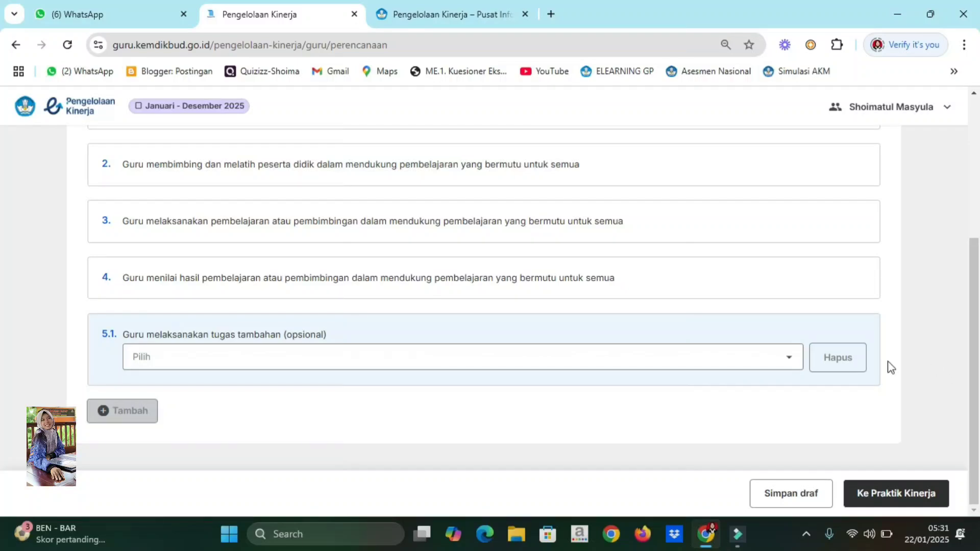
left_click(789, 364)
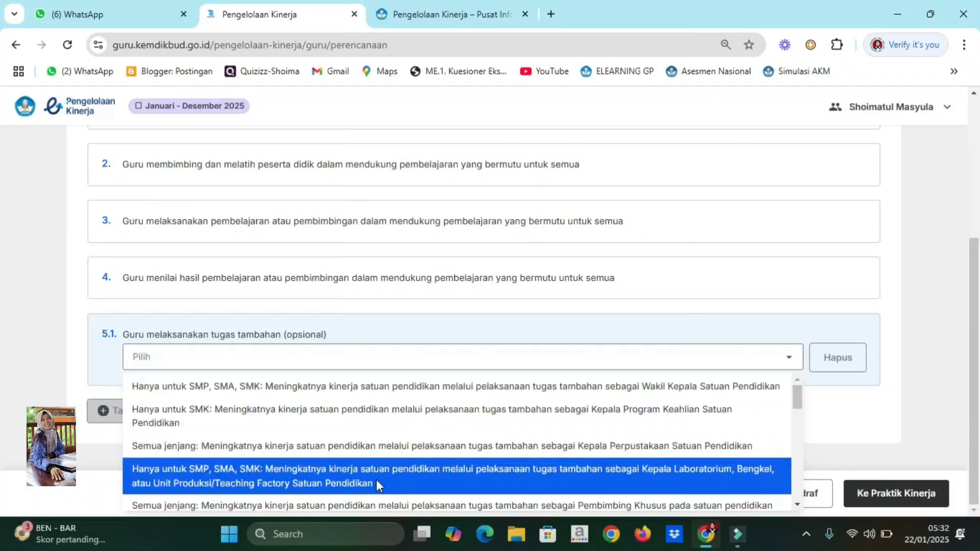
left_click(796, 505)
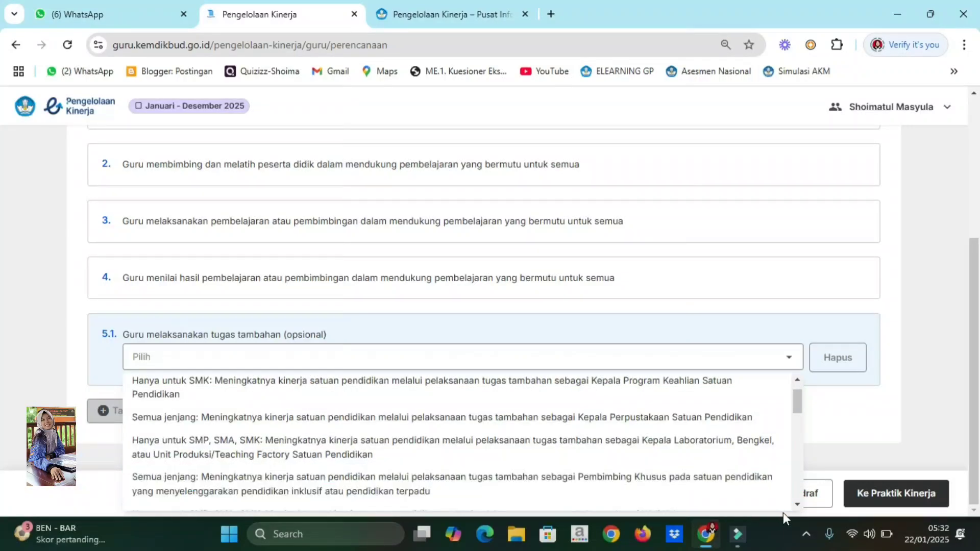
left_click(796, 506)
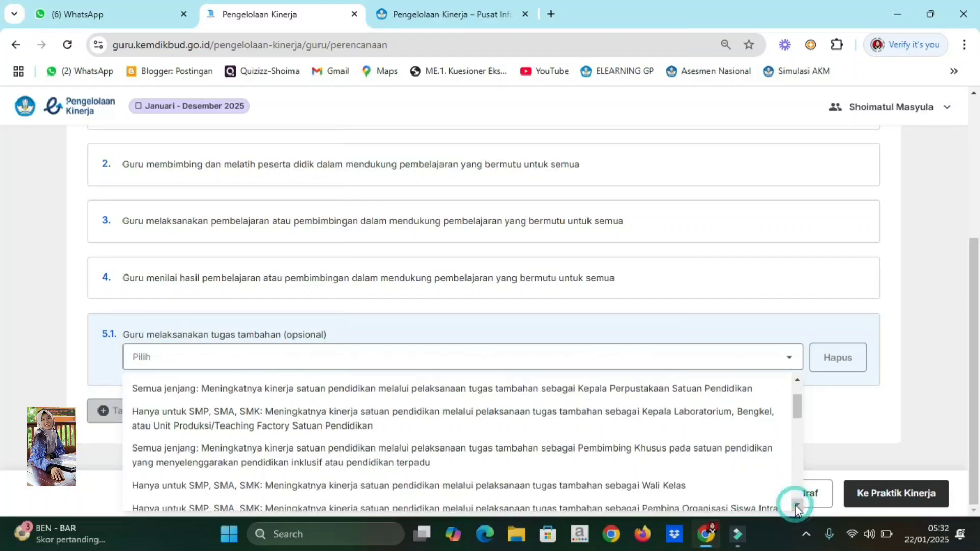
left_click(796, 505)
left_click(797, 507)
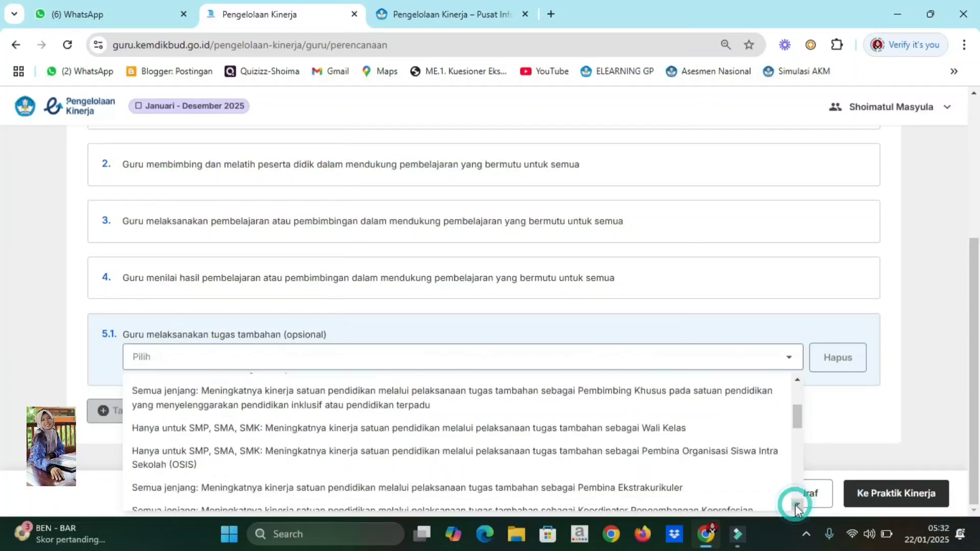
left_click(797, 506)
left_click(797, 506)
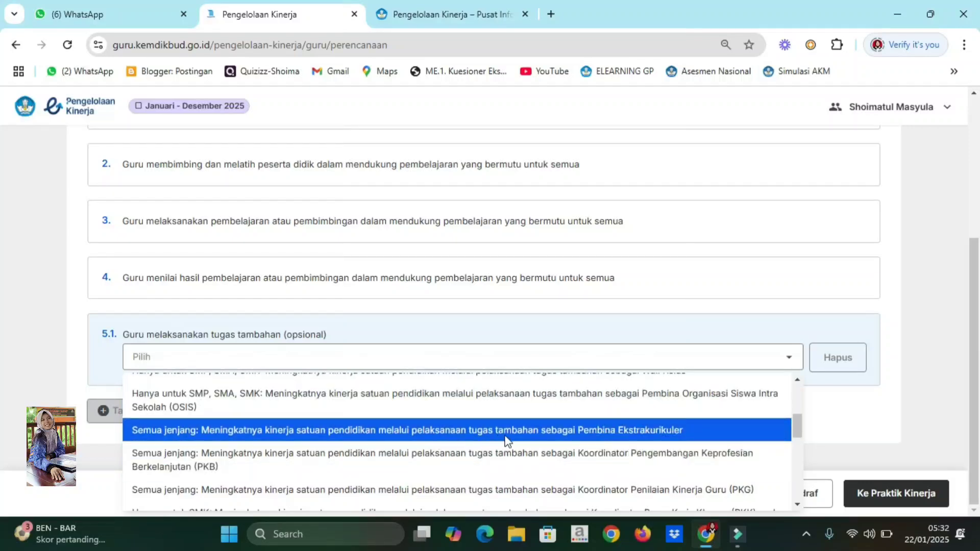
left_click(607, 435)
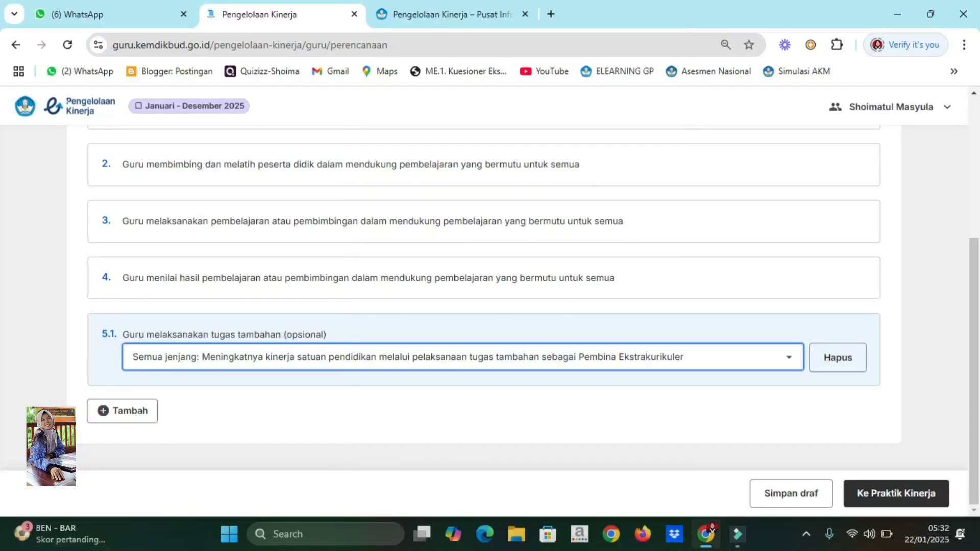
Add a second additional task, 5.2, and set it to the all-levels option Tim Pencegahan dan Penanganan Kekerasan (TPPK).
left_click(123, 413)
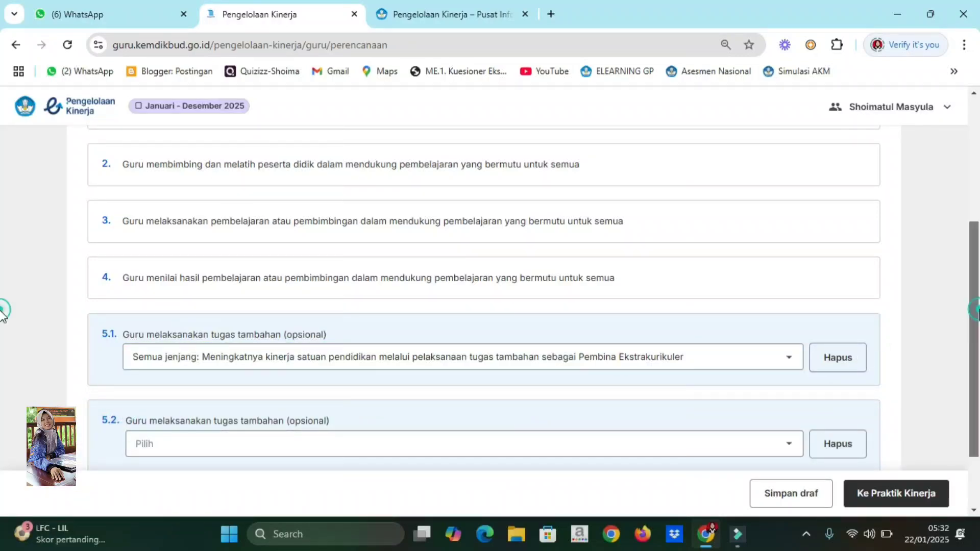
scroll(2, 314, "down", 2)
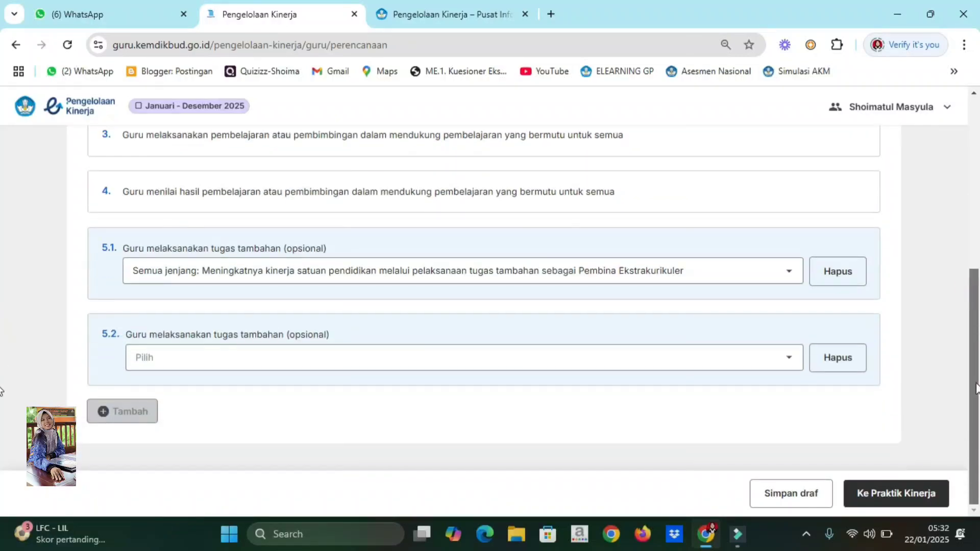
left_click(791, 362)
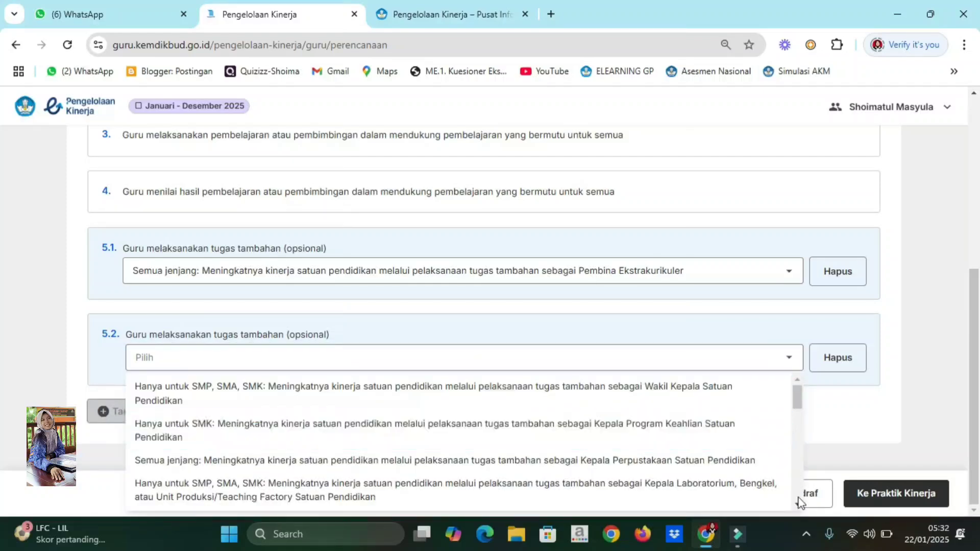
left_click(798, 506)
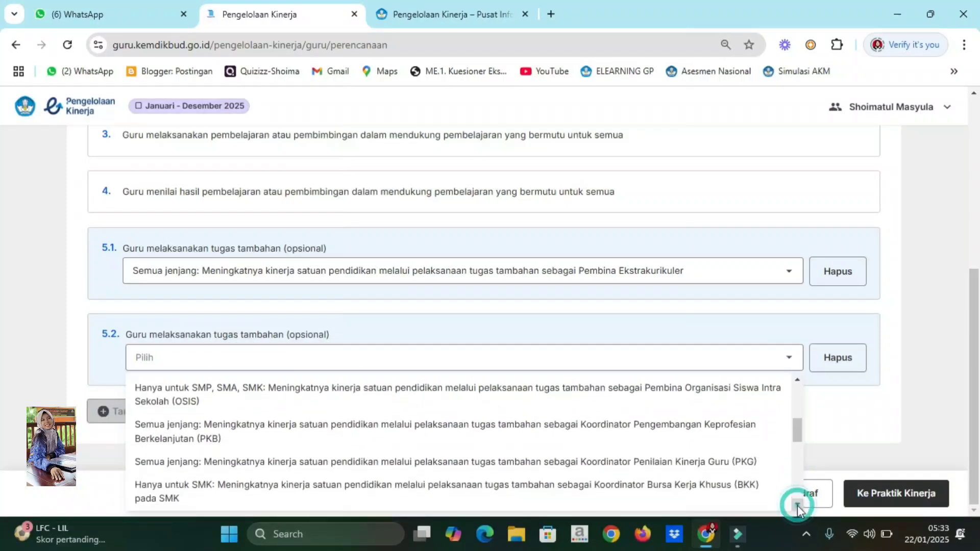
left_click(798, 505)
left_click(797, 505)
left_click(798, 505)
left_click(797, 505)
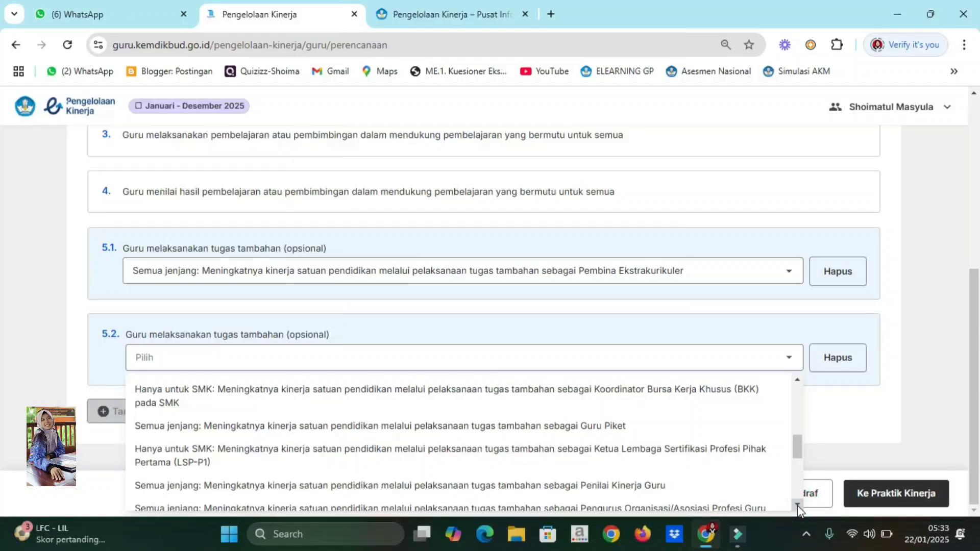
left_click(798, 506)
left_click(797, 505)
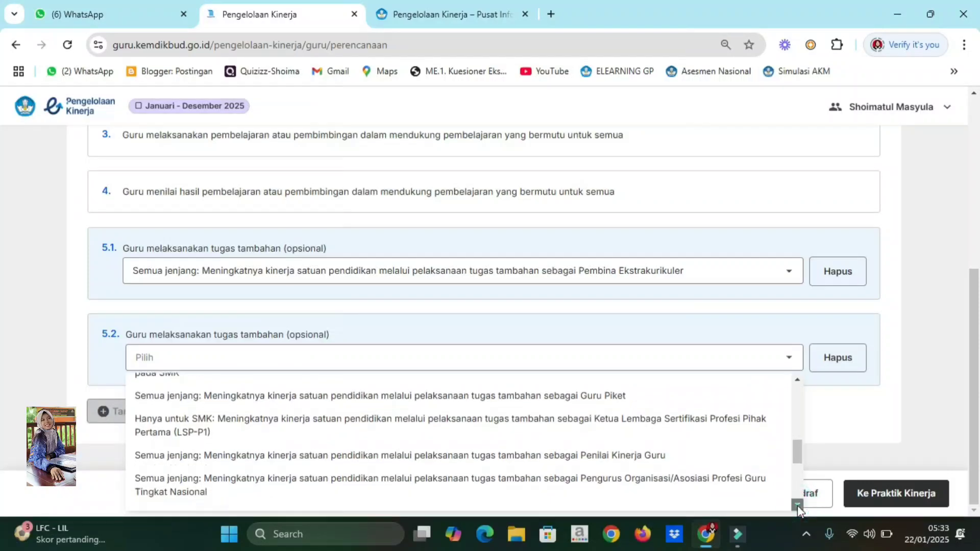
left_click(798, 505)
left_click(797, 505)
left_click(798, 505)
left_click(797, 505)
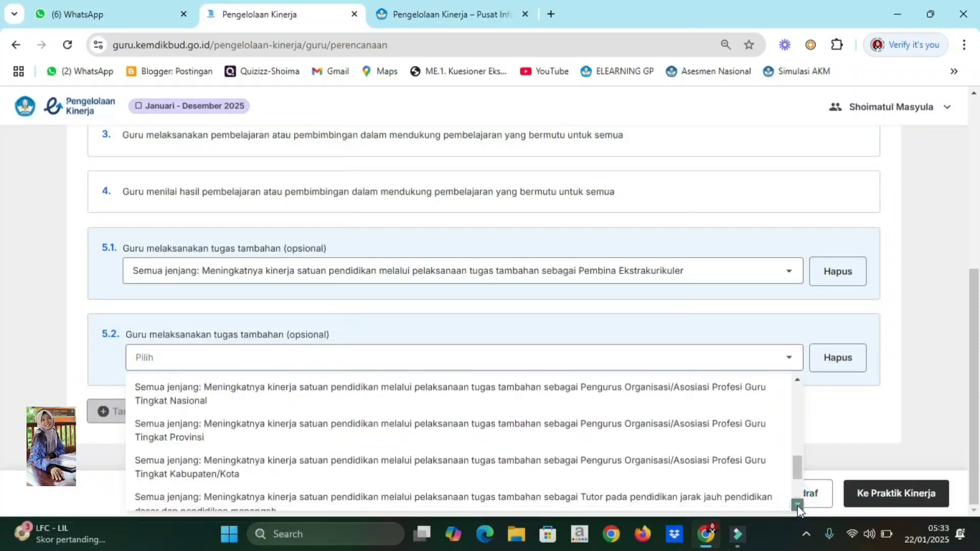
left_click(798, 505)
left_click(797, 506)
left_click(797, 505)
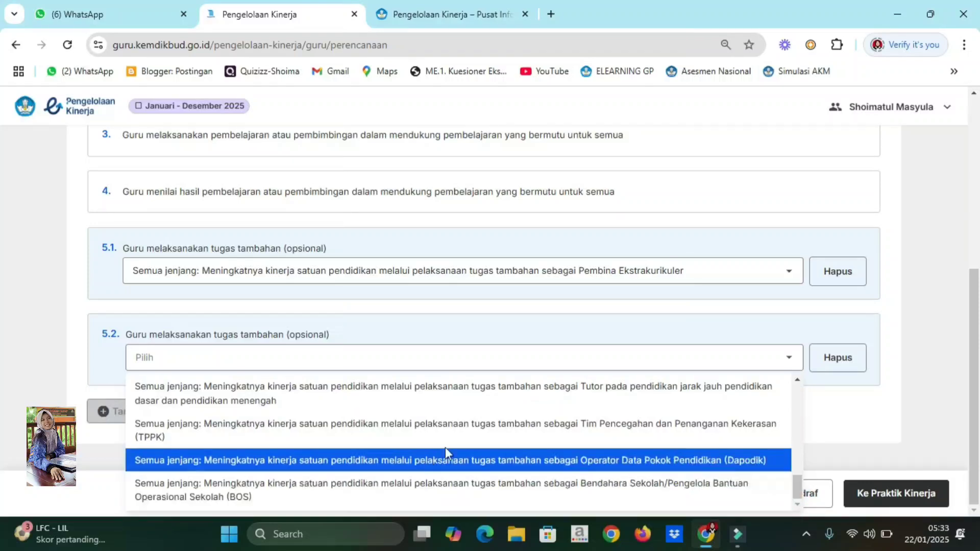
left_click(418, 433)
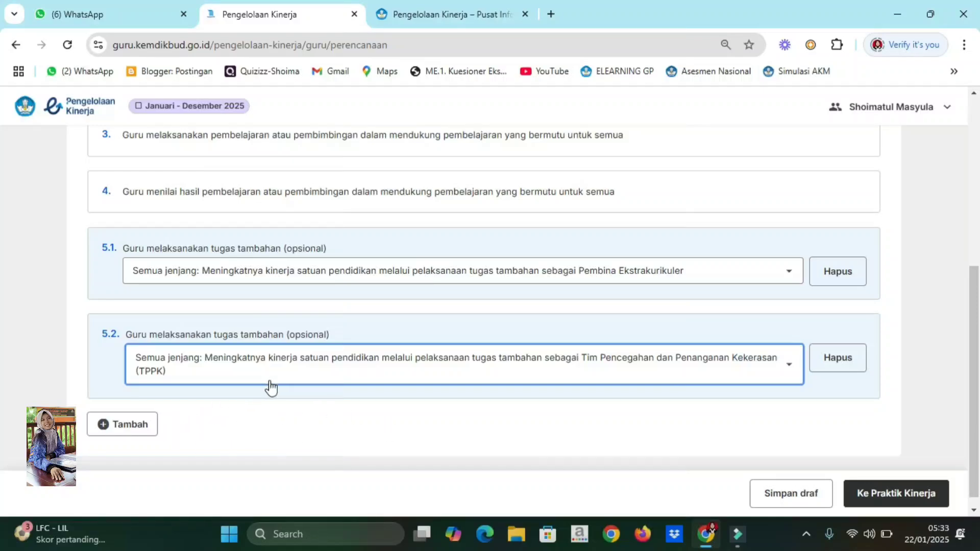
Add additional task 5.3 with the all-levels option Bendahara Sekolah/Pengelola Bantuan Operasional Sekolah (BOS) and continue to Praktik Kinerja.
left_click(120, 432)
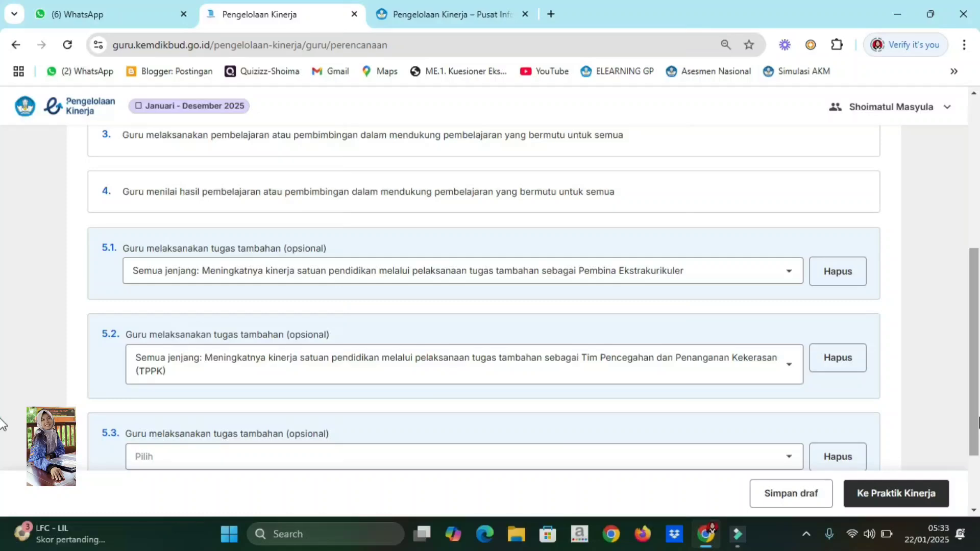
left_click(789, 456)
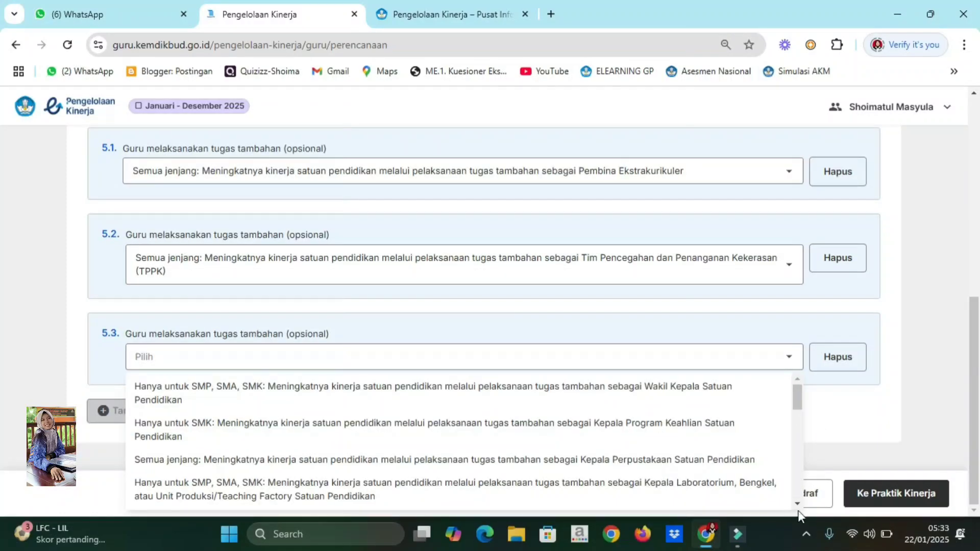
scroll(798, 501, "down", 10)
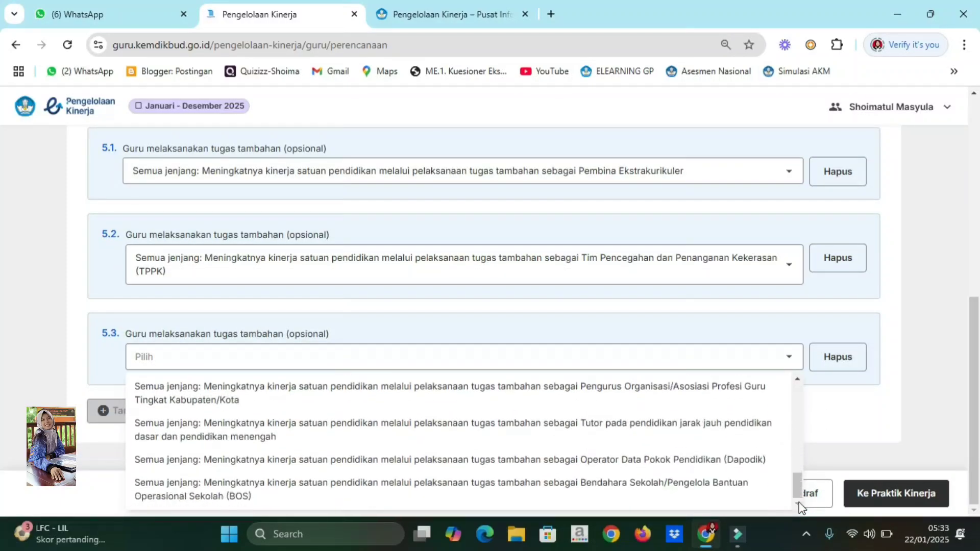
left_click(421, 481)
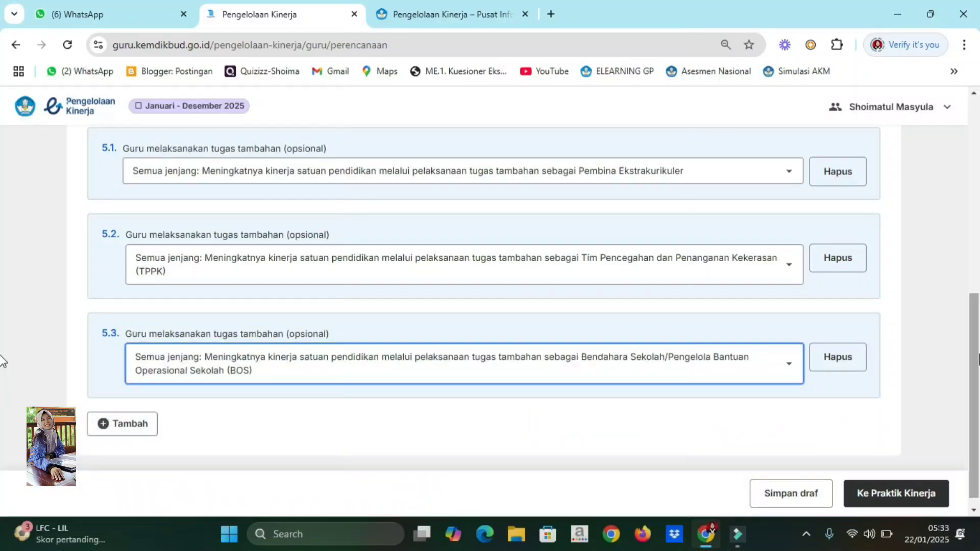
scroll(197, 385, "up", 2)
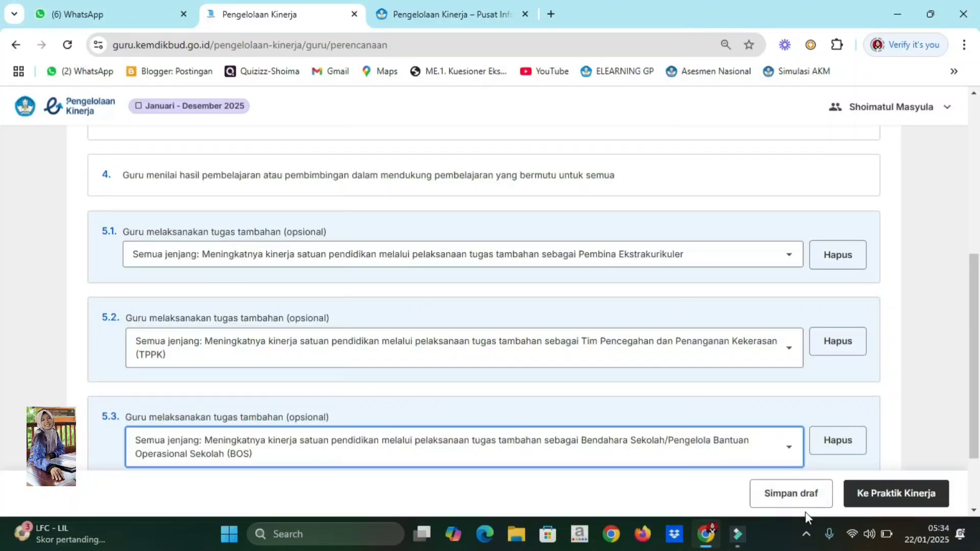
left_click(901, 503)
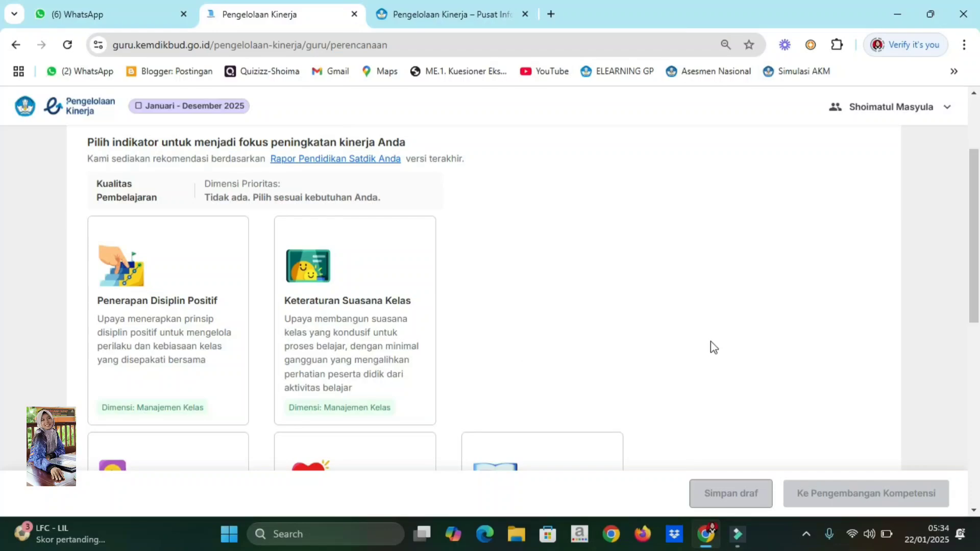
Review the dimension ratings in the school's Rapor Pendidikan and acknowledge the information.
left_click_drag(976, 223, 970, 198)
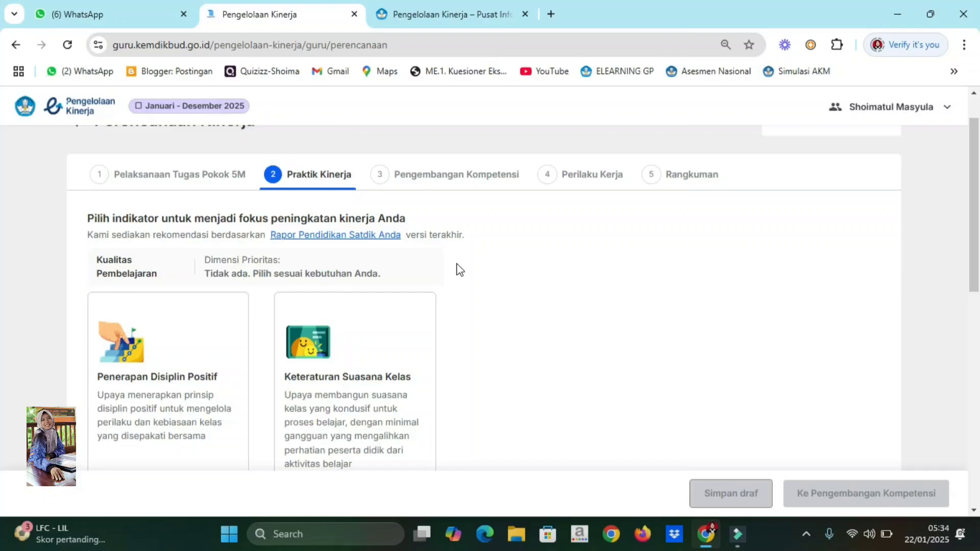
left_click(359, 238)
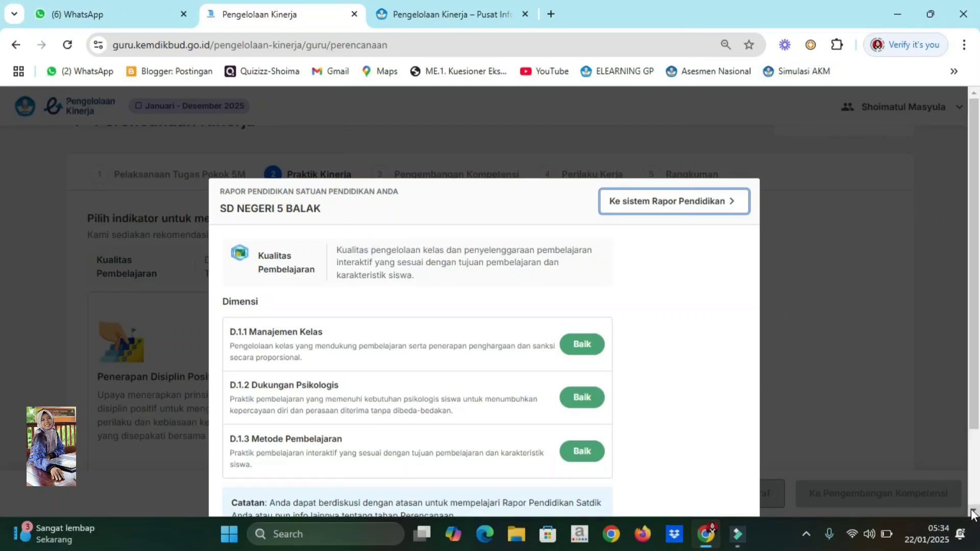
scroll(974, 515, "down", 2)
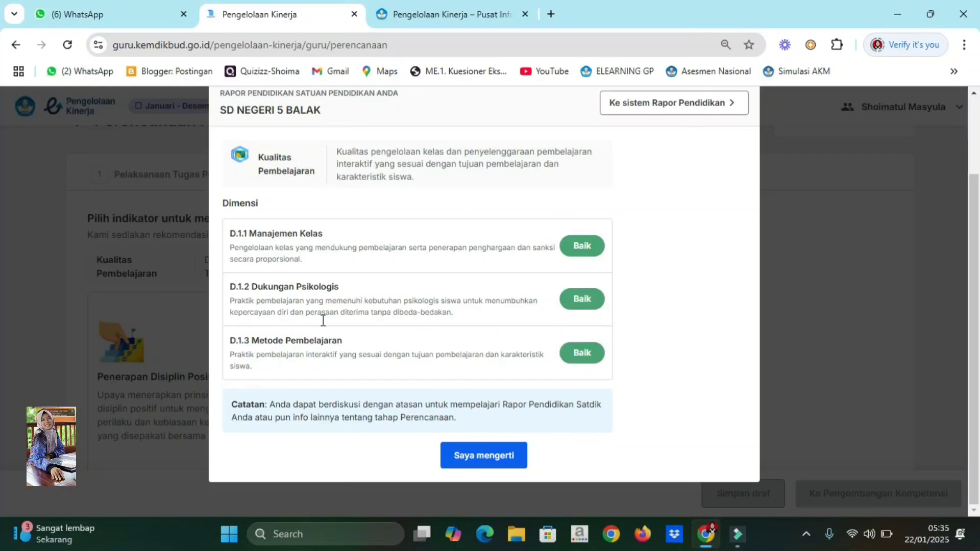
left_click(471, 456)
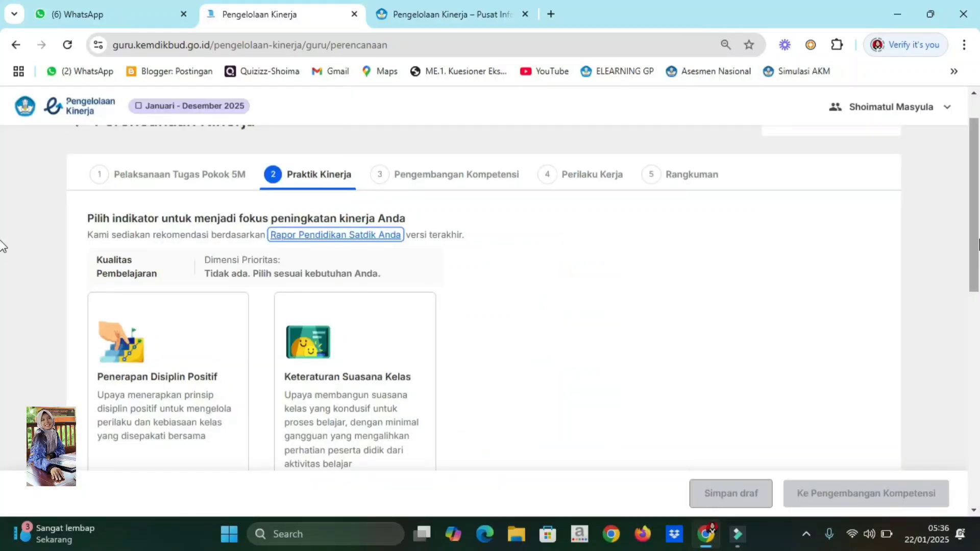
Choose Penerapan Disiplin Positif as the performance improvement indicator and continue to Pengembangan Kompetensi.
left_click_drag(979, 239, 977, 312)
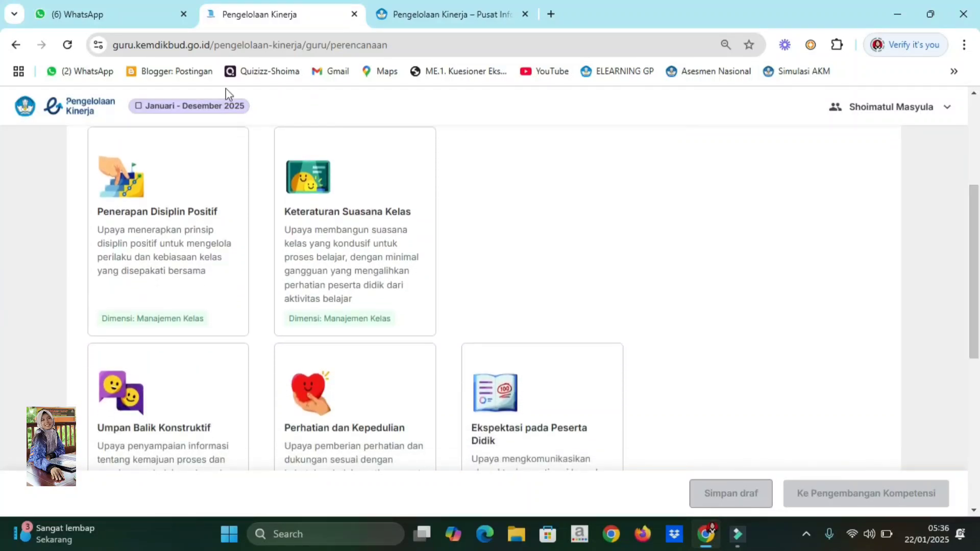
left_click(197, 234)
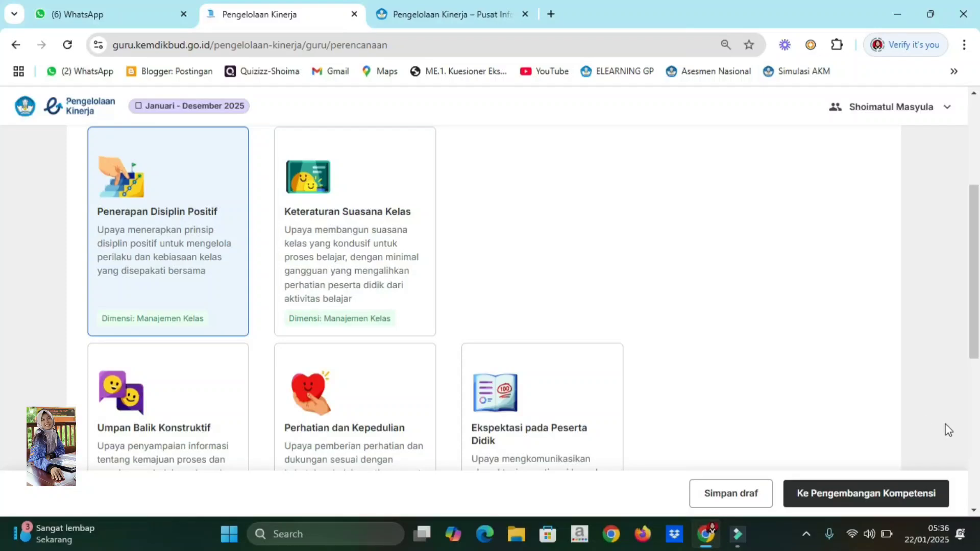
left_click(856, 505)
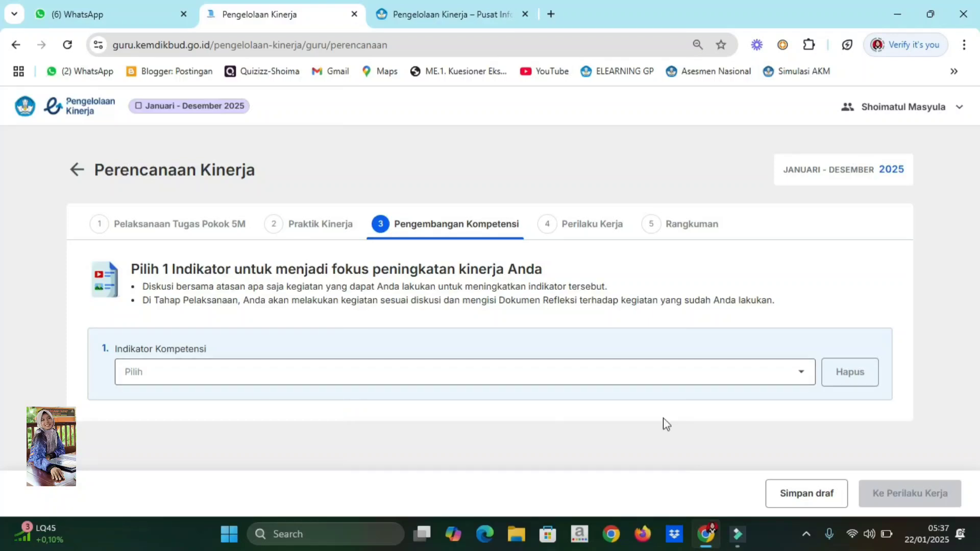
Set the Indikator Kompetensi to Asesmen, umpan balik, dan pelaporan yang berpusat pada peserta didik and continue to Perilaku Kerja.
left_click(800, 374)
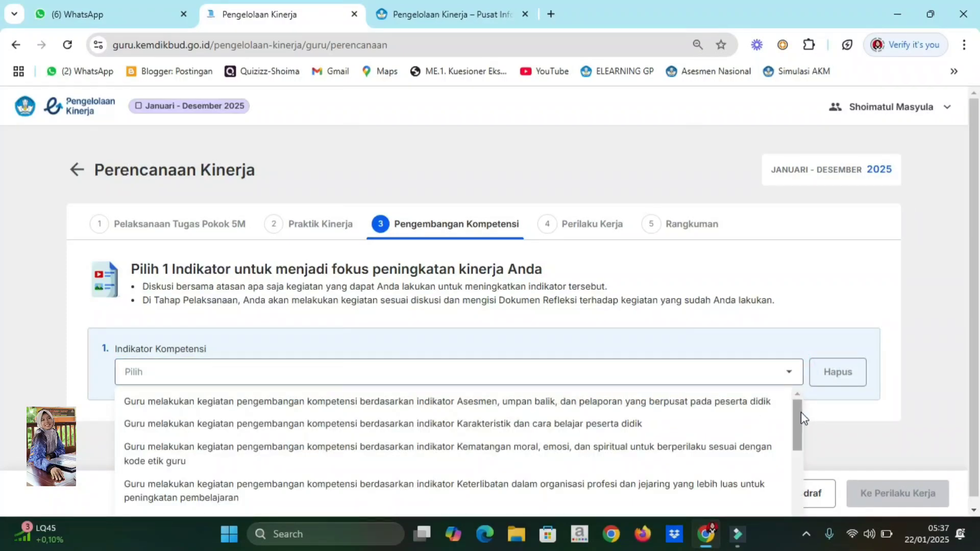
mouse_move(801, 412)
left_mouse_down()
mouse_move(802, 505)
mouse_move(798, 414)
left_mouse_up()
left_click(706, 407)
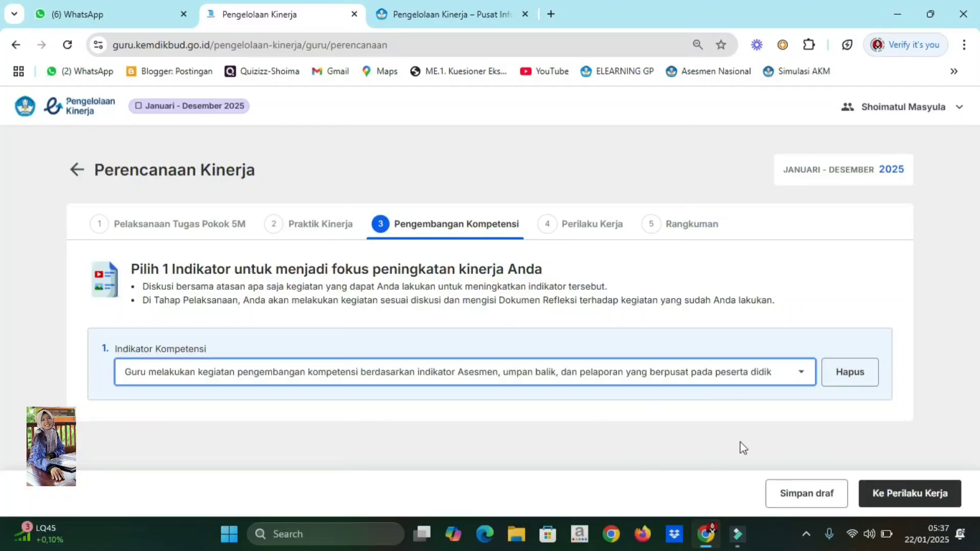
left_click(902, 495)
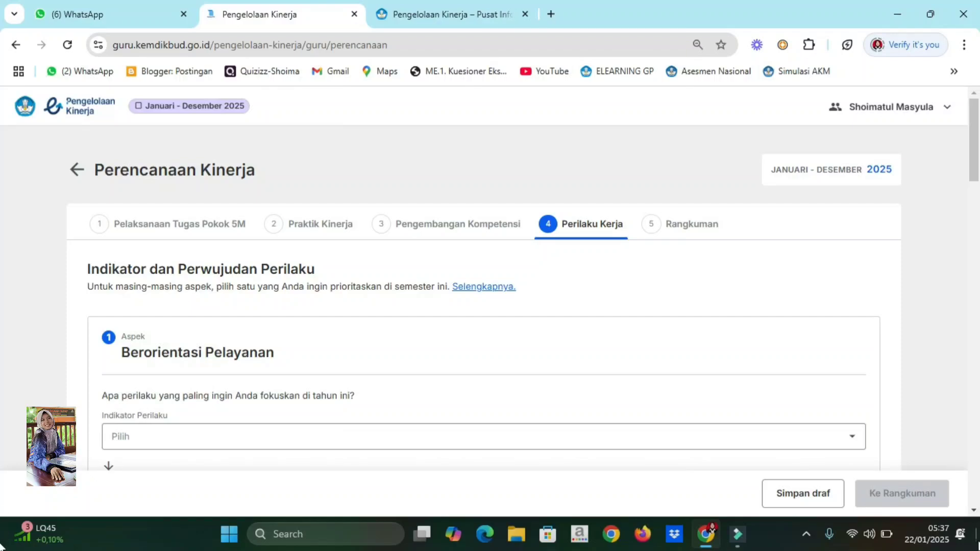
Set the Indikator Perilaku of the Berorientasi Pelayanan aspect to Memahami kebutuhan peserta didik dan berusaha memenuhinya.
left_click(973, 510)
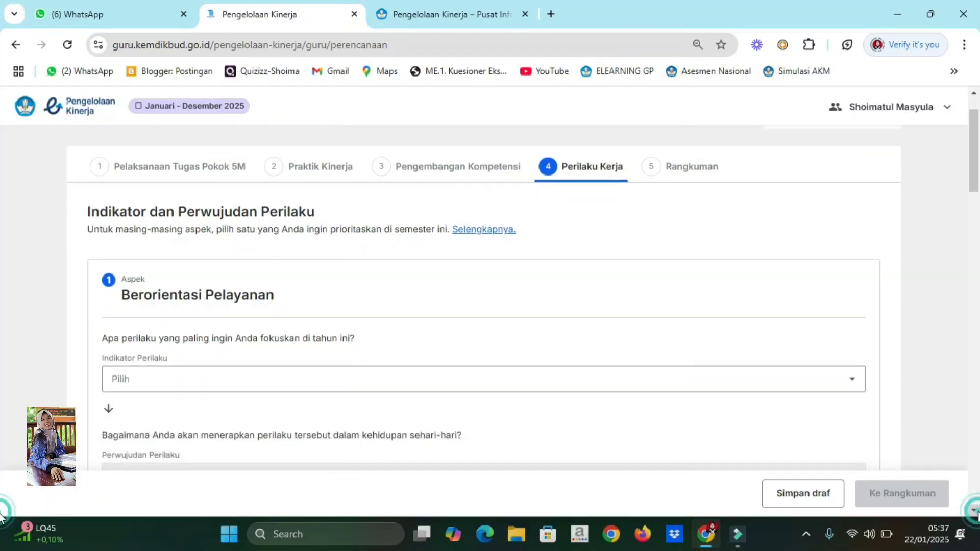
left_click(973, 510)
left_click(974, 510)
left_click(973, 510)
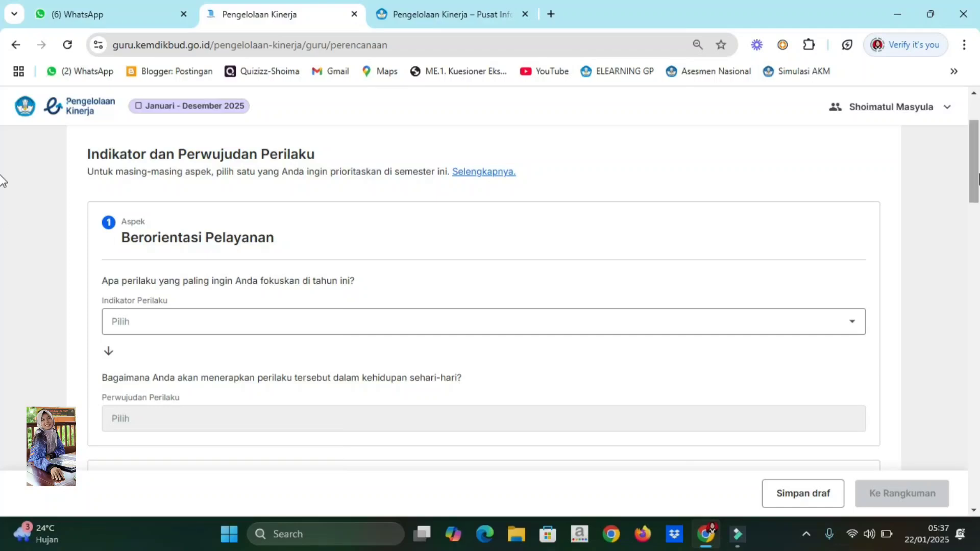
left_click(975, 173)
left_click_drag(976, 176, 976, 171)
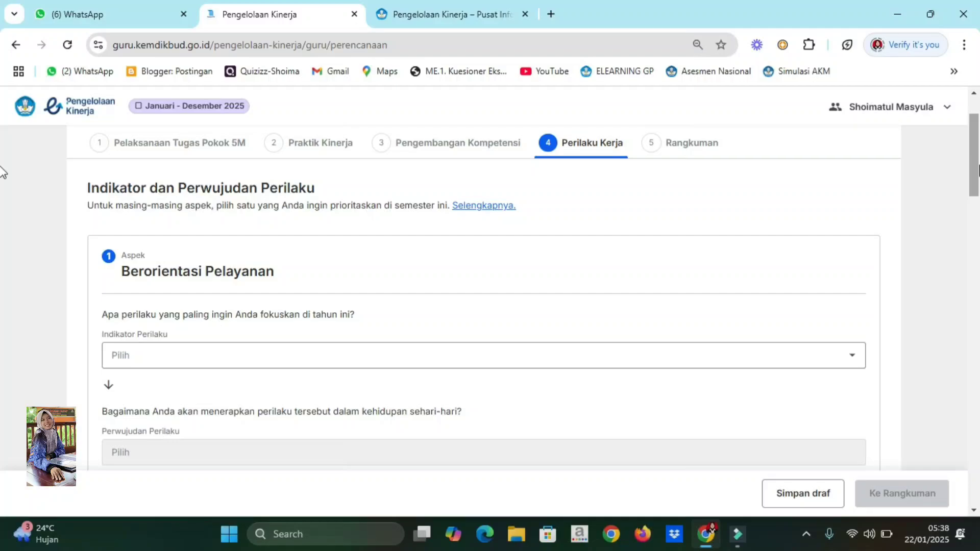
mouse_move(977, 171)
left_mouse_down()
mouse_move(977, 490)
mouse_move(977, 177)
left_mouse_up()
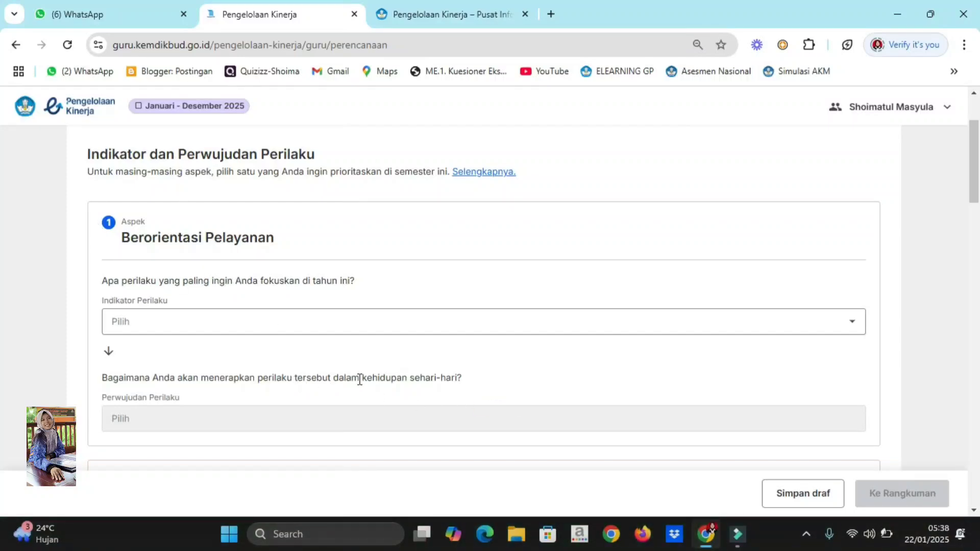
left_click(357, 330)
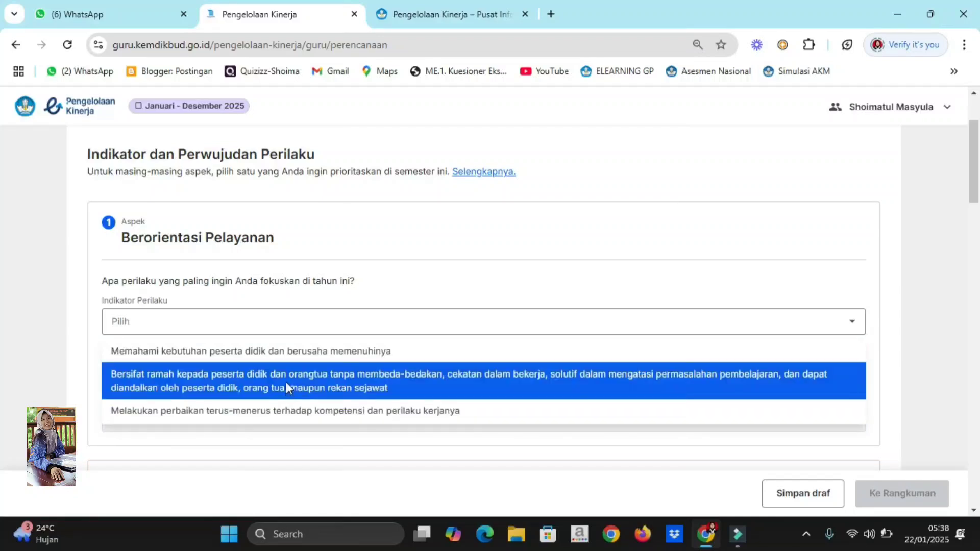
left_click(286, 350)
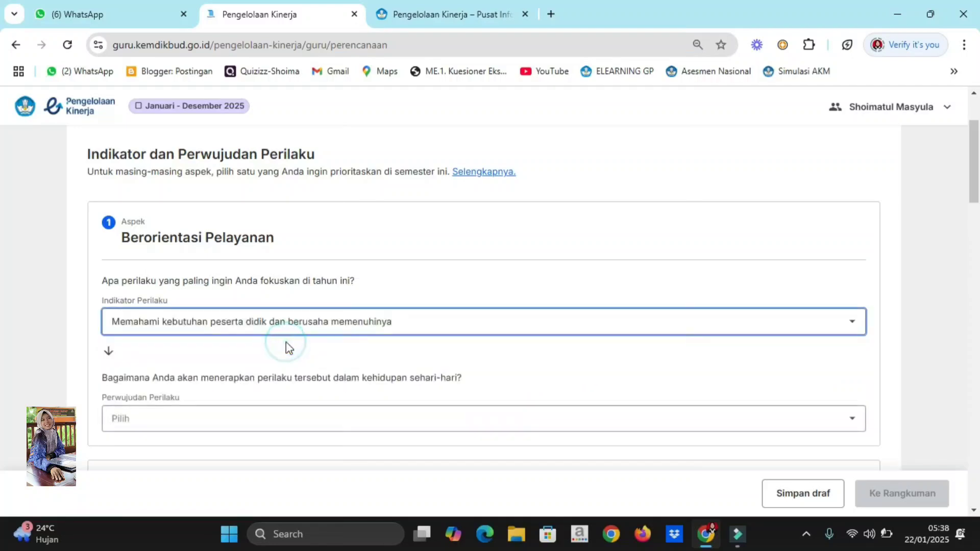
Set the Perwujudan Perilaku of the Berorientasi Pelayanan aspect to Memenuhi kebutuhan peserta didik secara responsif.
left_click(544, 427)
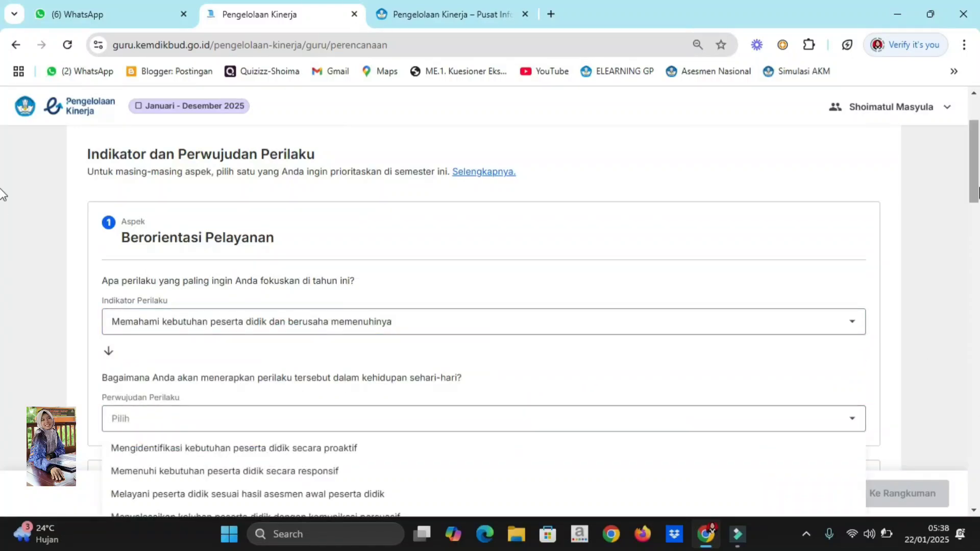
left_click_drag(979, 188, 978, 233)
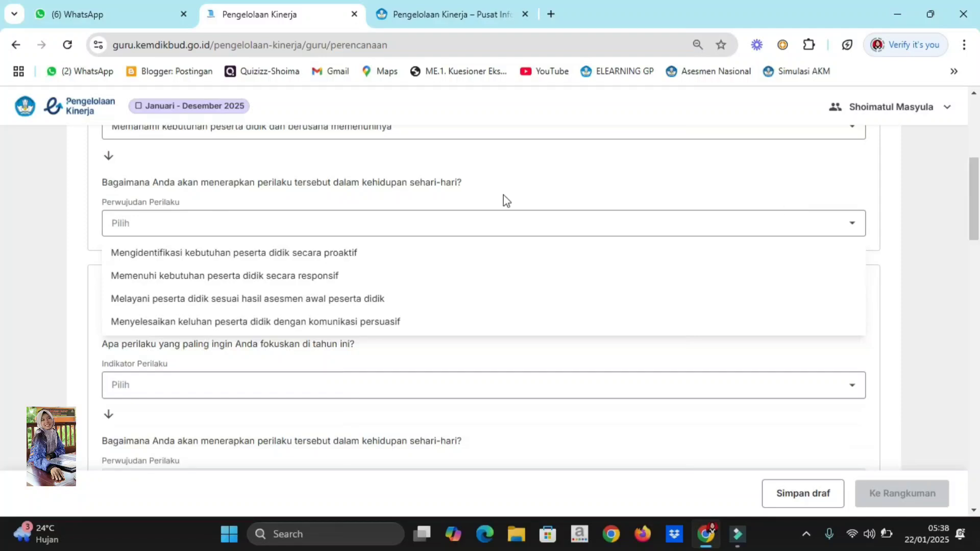
left_click(306, 276)
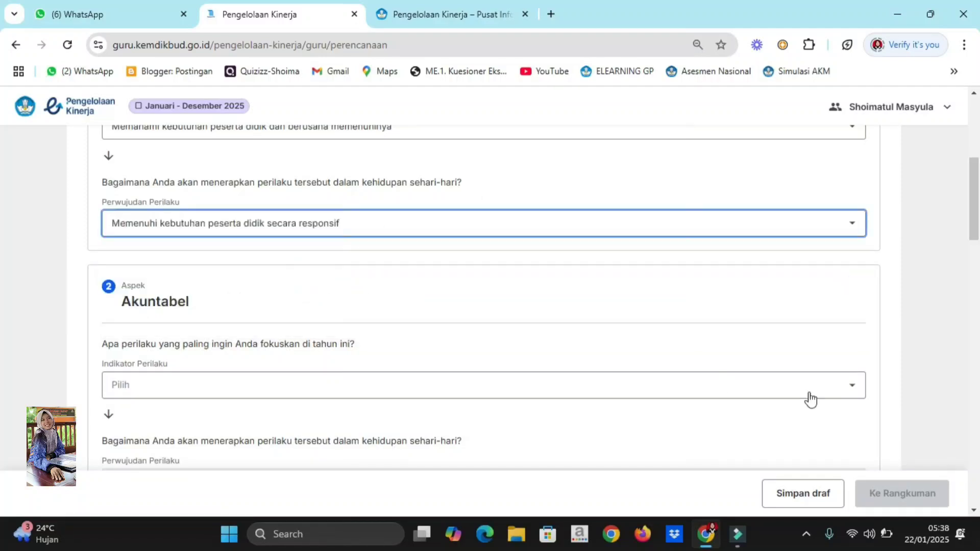
scroll(2, 212, "up", 1)
scroll(2, 210, "up", 4)
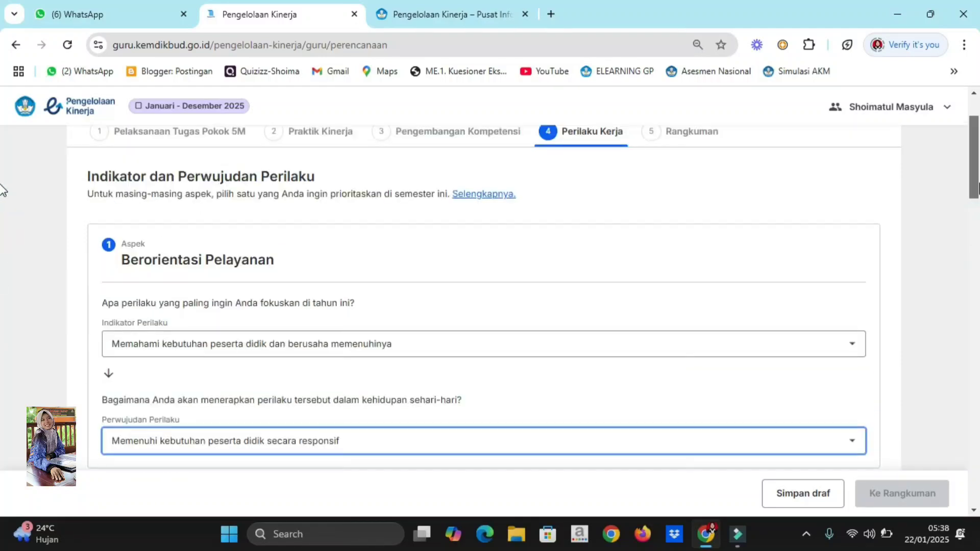
For Akuntabel, choose the indicator Melaksanakan tugas dengan jujur, bertanggung jawab, cermat, disiplin, dan berintegritas tinggi and the Perwujudan Melaksanakan pekerjaan sesuai dengan ketentuan.
scroll(2, 189, "down", 8)
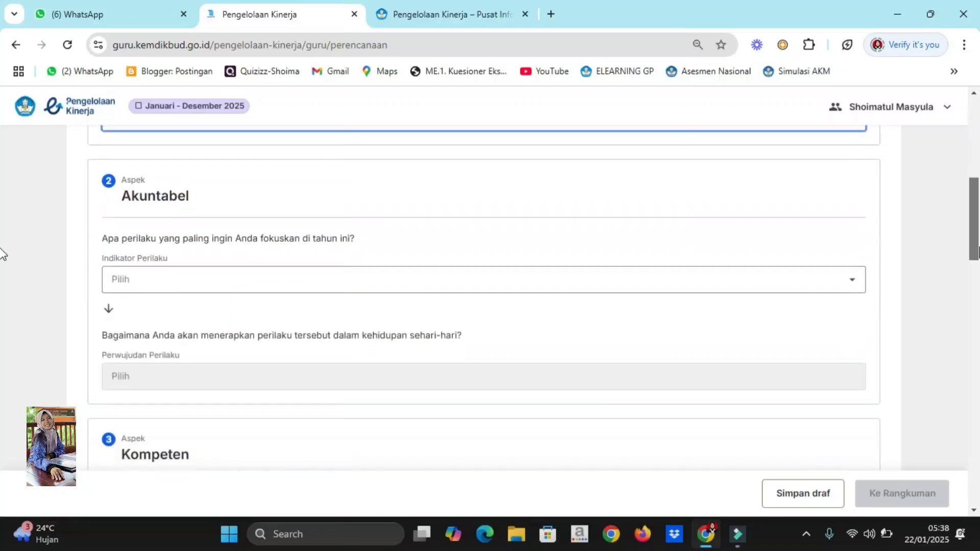
scroll(2, 255, "up", 1)
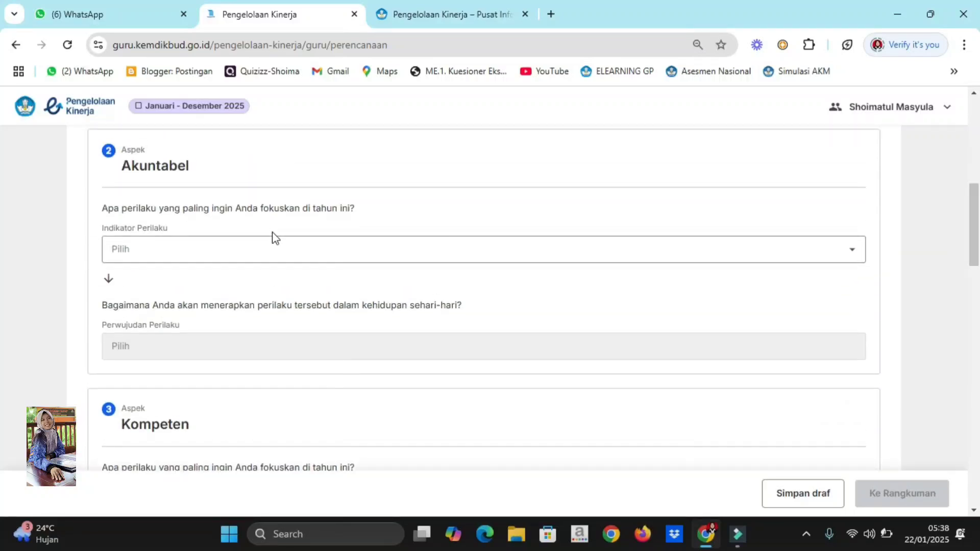
left_click(274, 253)
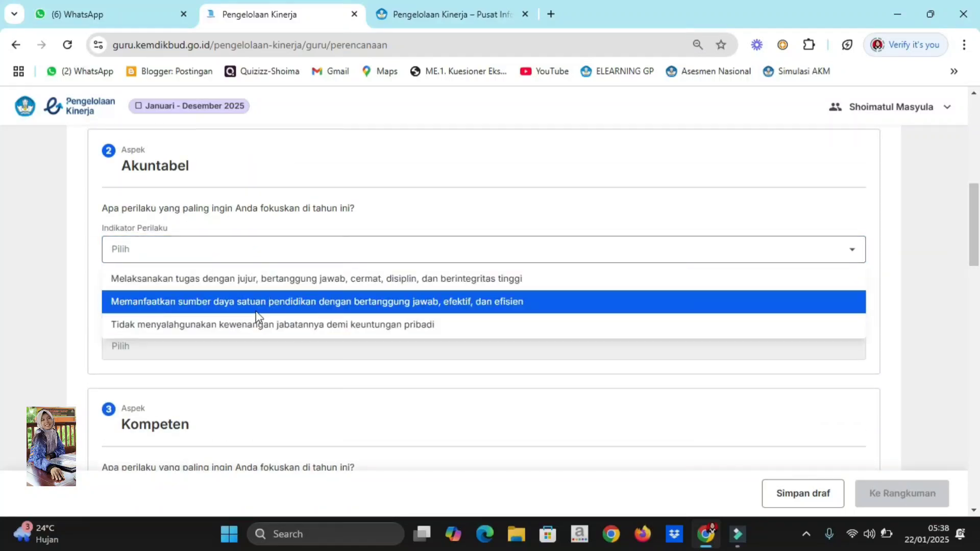
left_click(215, 280)
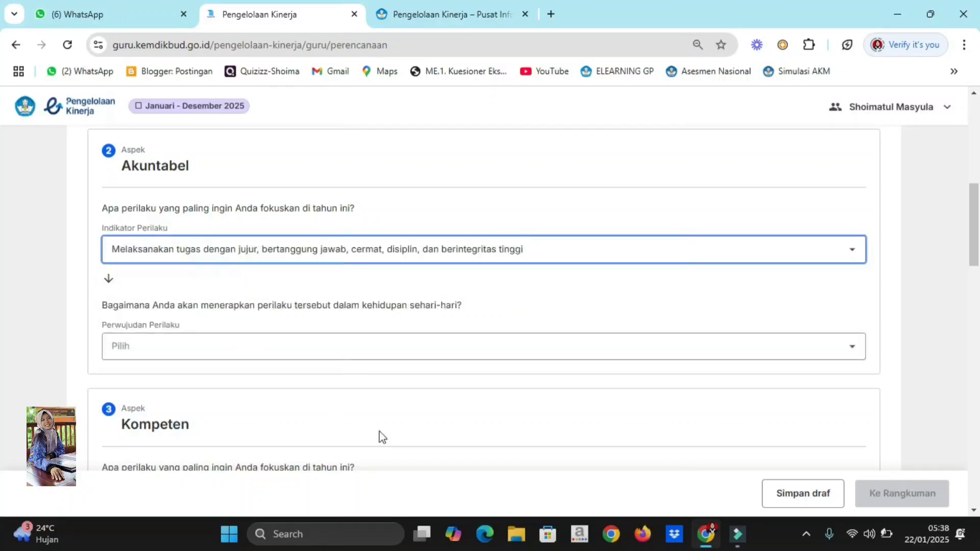
left_click(515, 355)
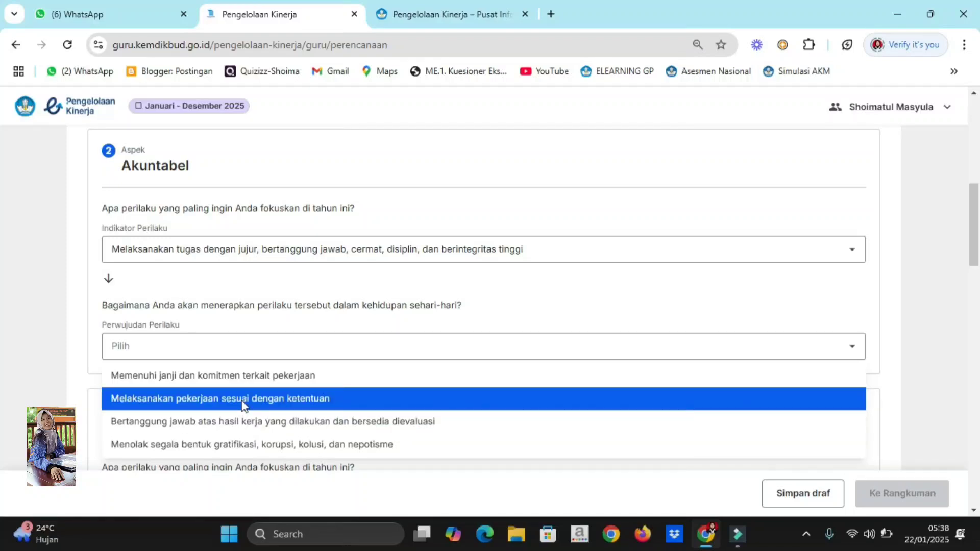
left_click(243, 404)
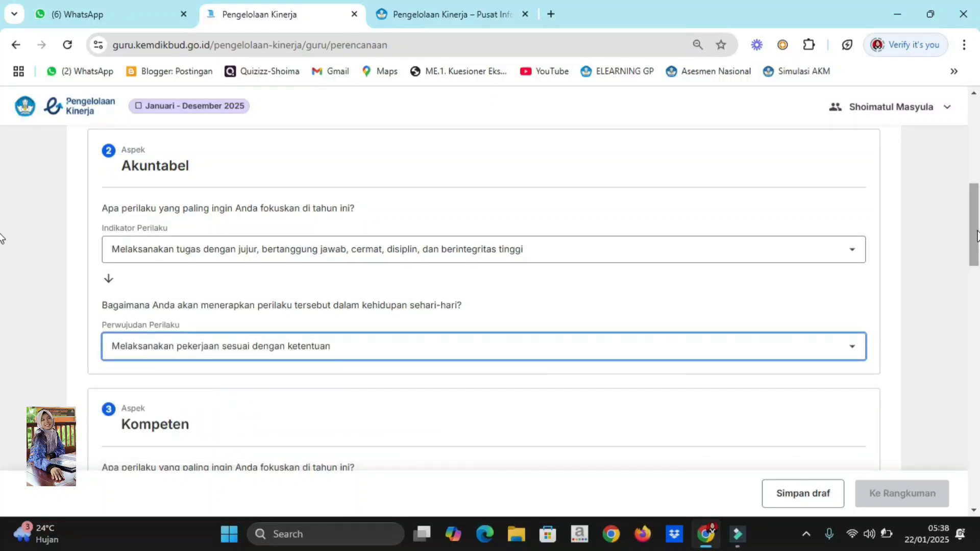
Set the Indikator Perilaku of the Kompeten aspect to Menunjukkan penguasaan kompetensi yang memadai dalam melakukan kinerja.
scroll(977, 235, "down", 5)
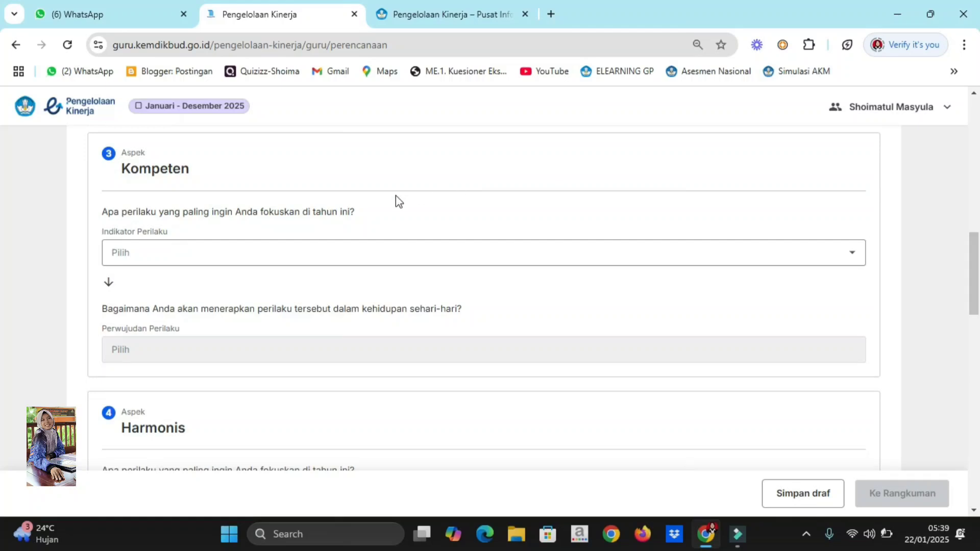
left_click(346, 255)
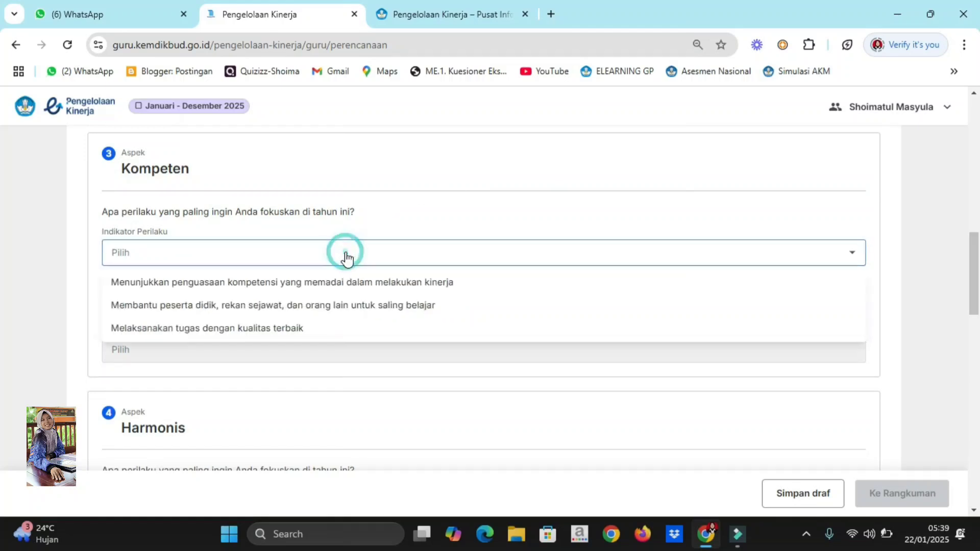
left_click(299, 281)
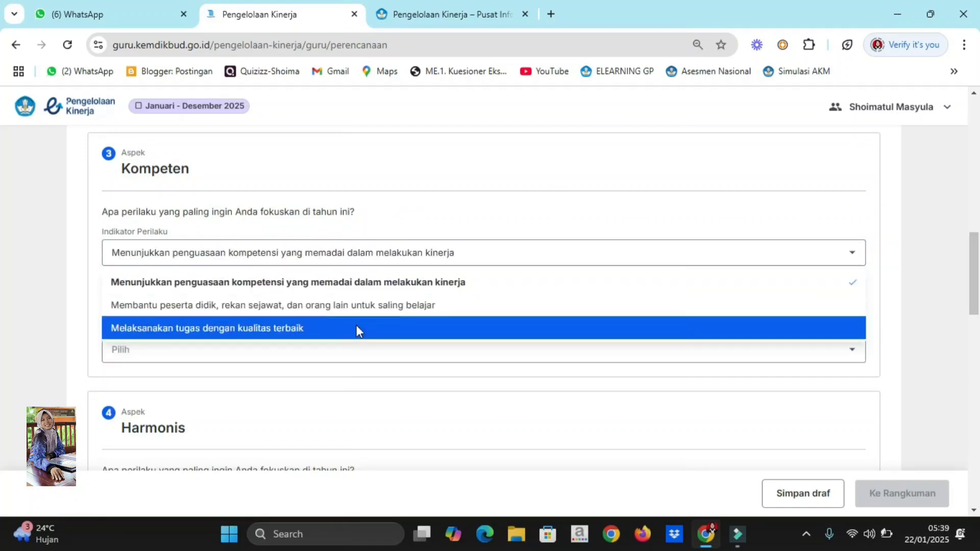
For Kompeten, choose the indicator Melaksanakan tugas dengan kualitas terbaik and the Perwujudan Menyelesaikan masalah secara komprehensif dan tuntas.
left_click(356, 329)
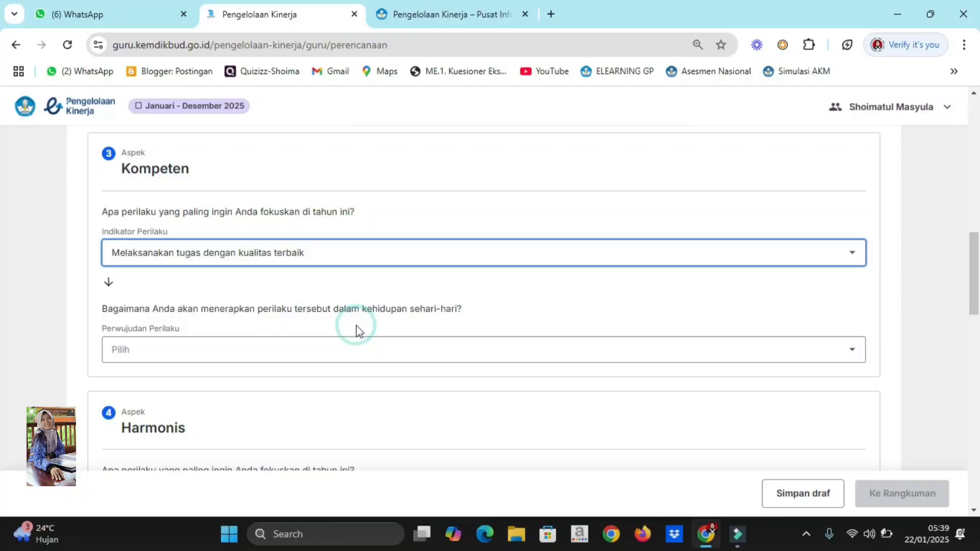
left_click(330, 356)
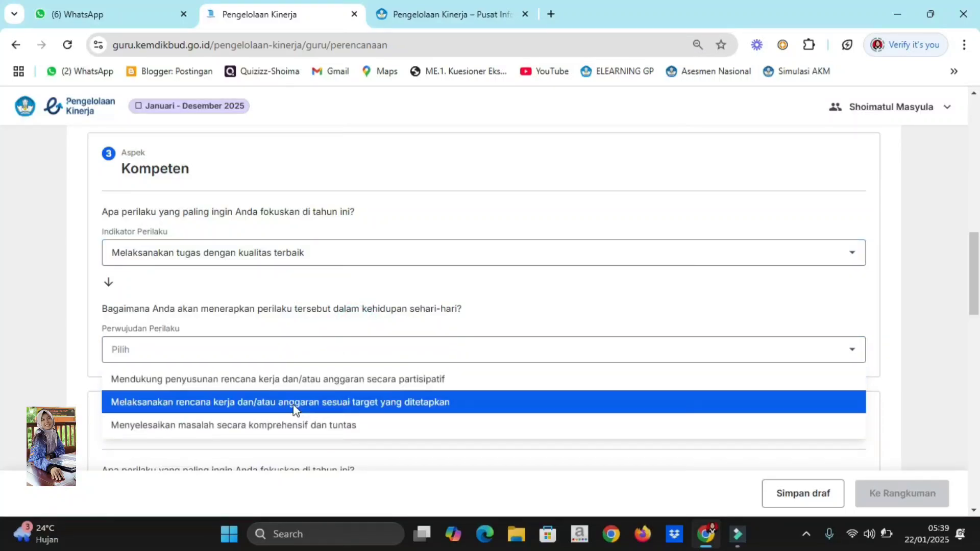
left_click(268, 426)
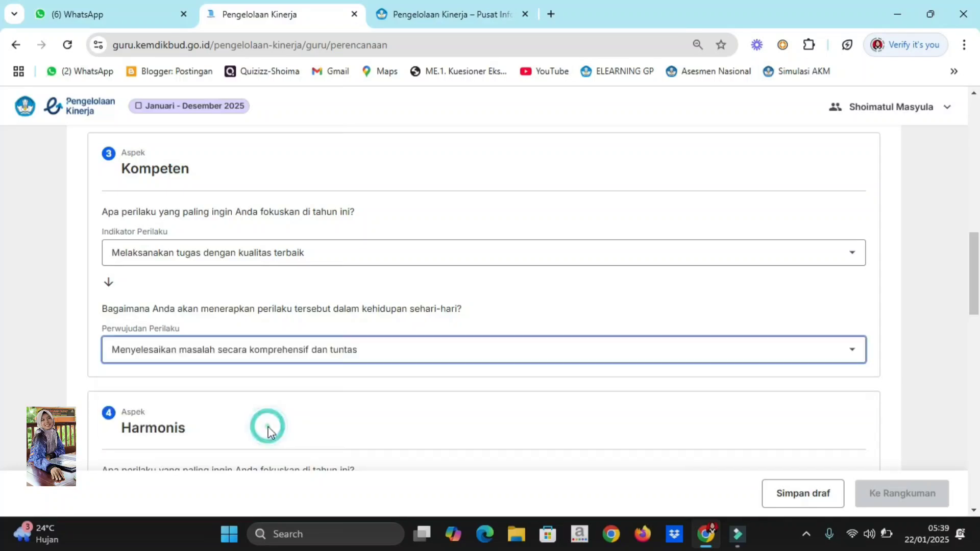
Set the Indikator Perilaku of the Harmonis aspect to Mampu membangun lingkungan pembelajaran yang kondusif.
left_click_drag(975, 278, 978, 312)
scroll(2, 314, "down", 3)
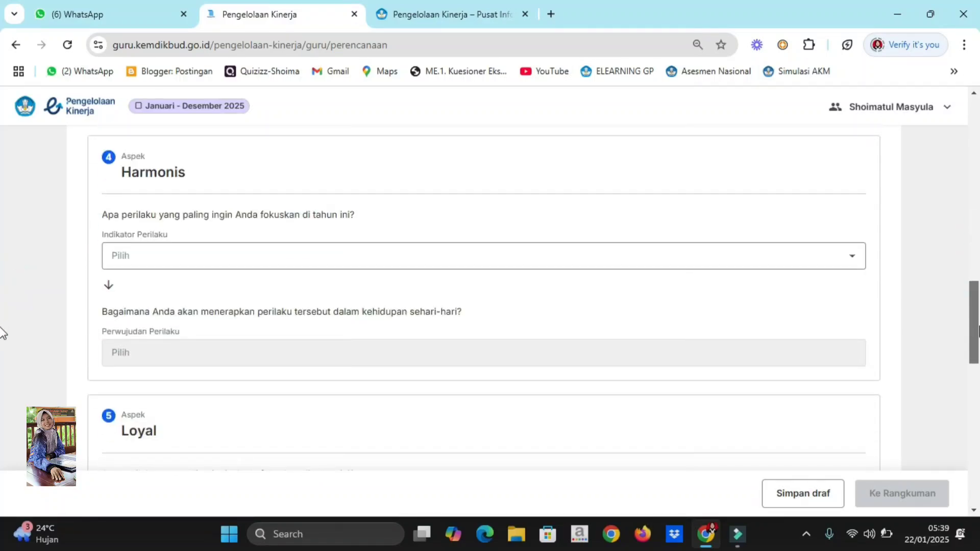
left_click(333, 257)
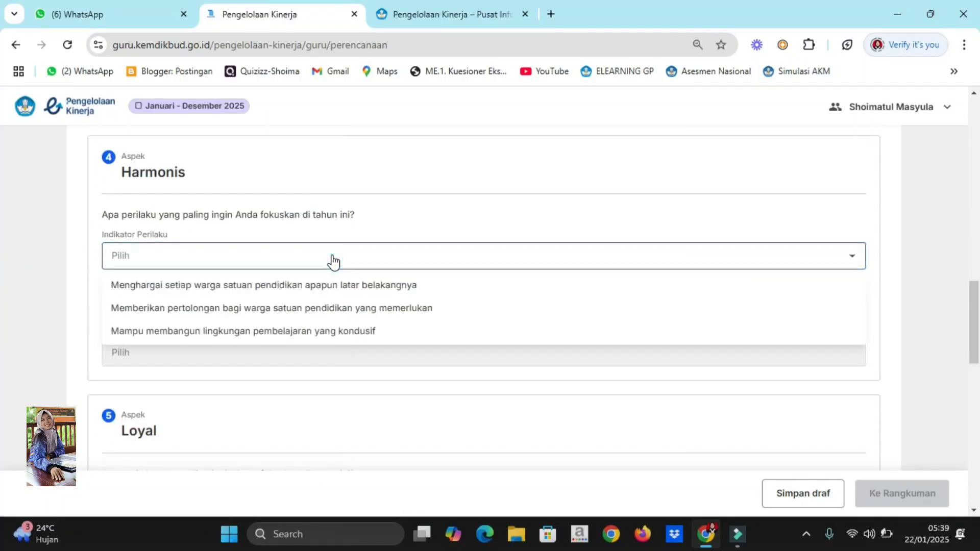
left_click(292, 331)
Set the Harmonis aspect's Perwujudan Perilaku to Berinteraksi dengan rekan kerja, atasan, peserta didik, dan masyarakat atau dunia kerja dengan sopan dan menjunjung tinggi etika.
left_click(268, 355)
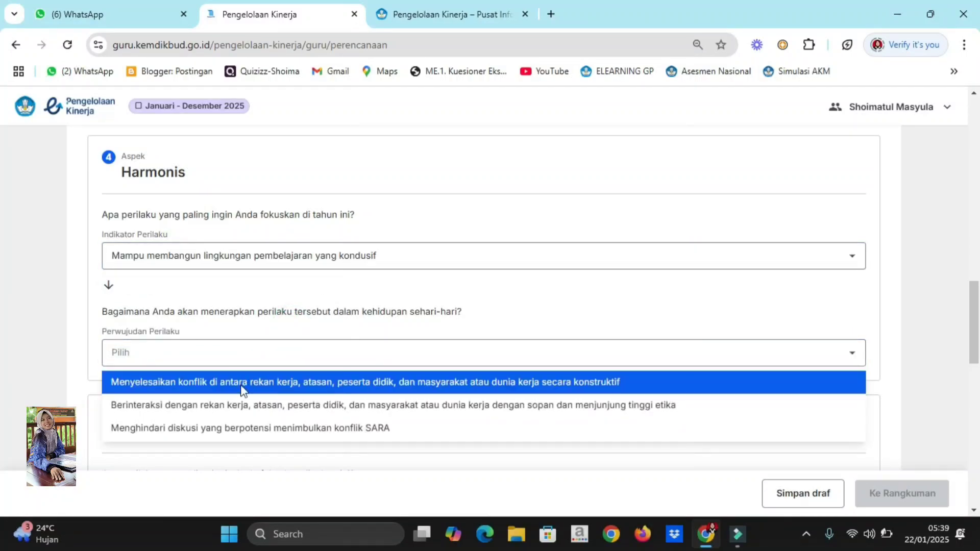
left_click(219, 402)
For Loyal, choose the indicator Memegang teguh moral dan mematuhi peraturan perundang-undangan yang berlaku and the Perwujudan Menyebarkan informasi yang mendukung transformasi pembelajaran.
scroll(3, 332, "down", 3)
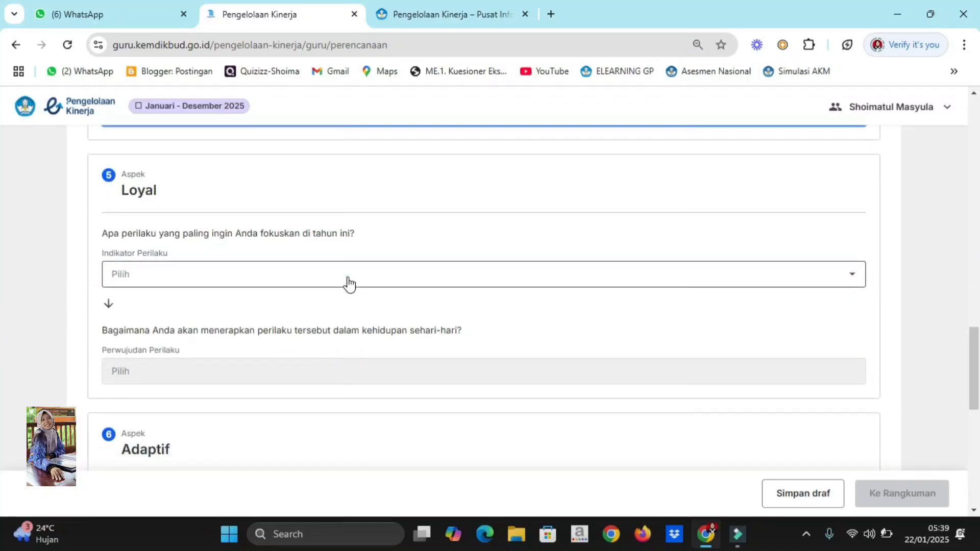
left_click(350, 284)
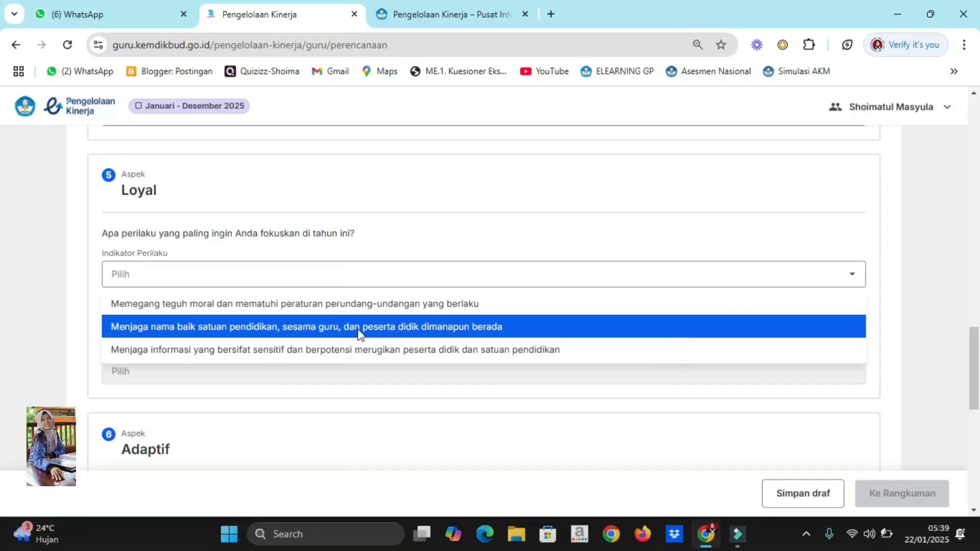
left_click(305, 351)
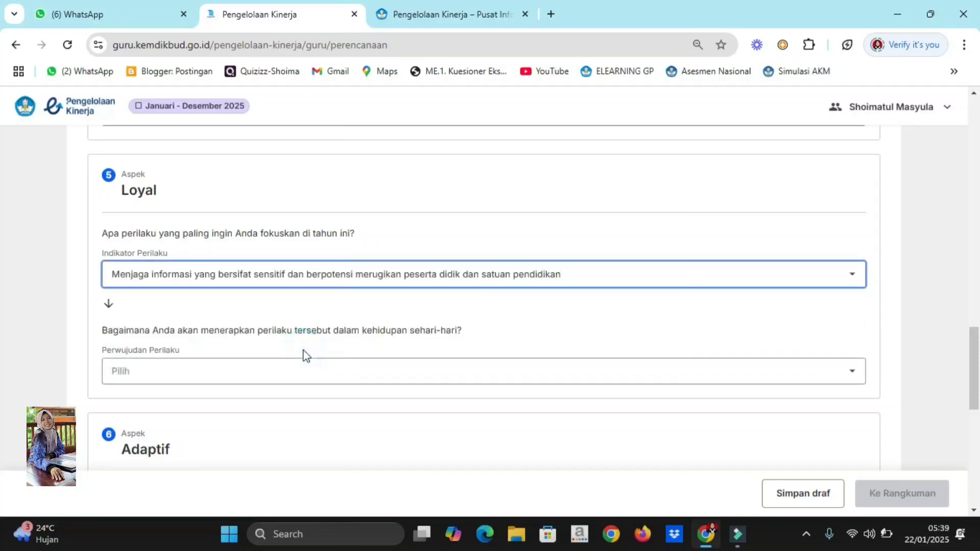
left_click(312, 276)
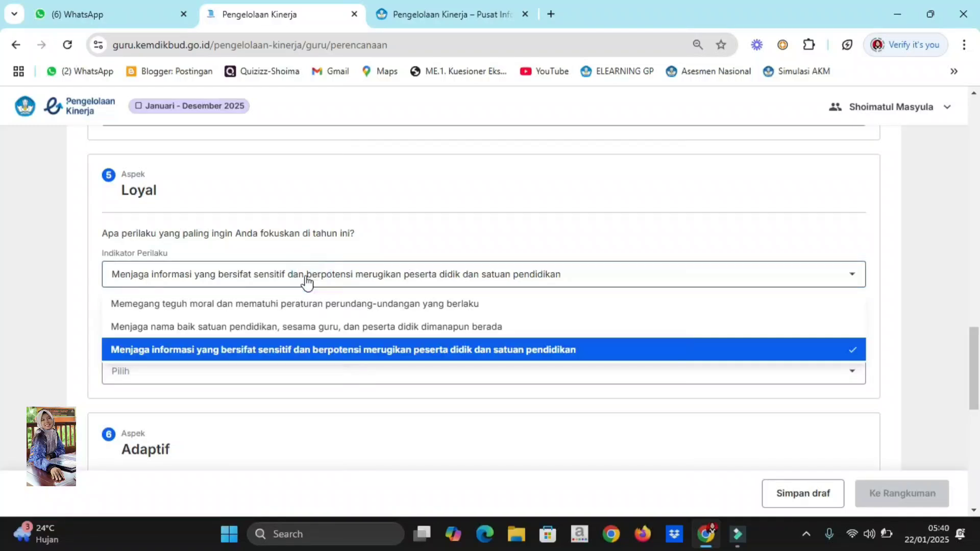
left_click(274, 305)
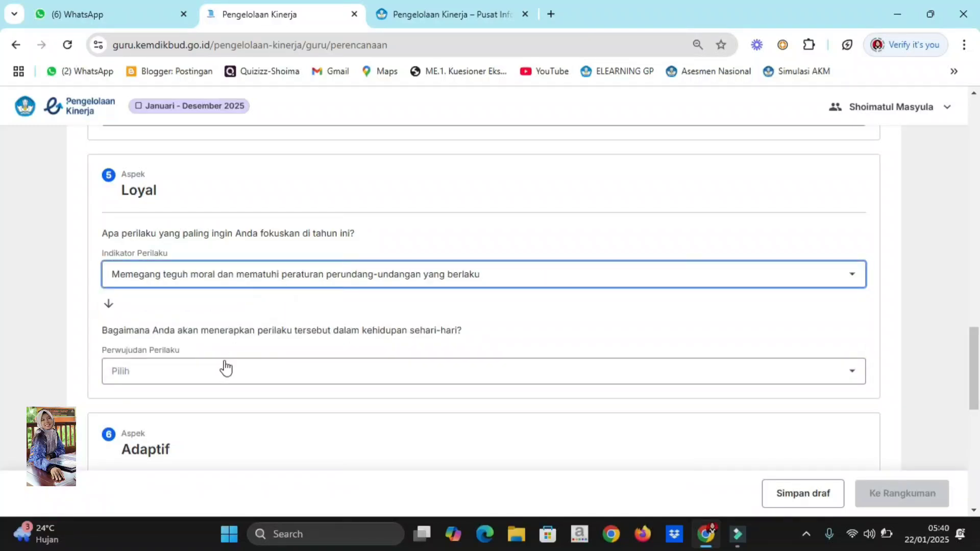
left_click(206, 379)
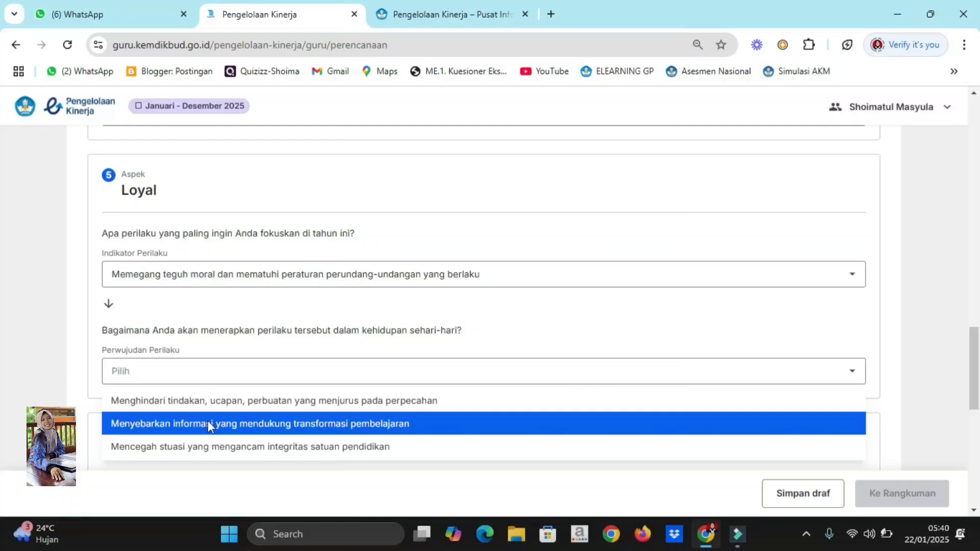
left_click(207, 424)
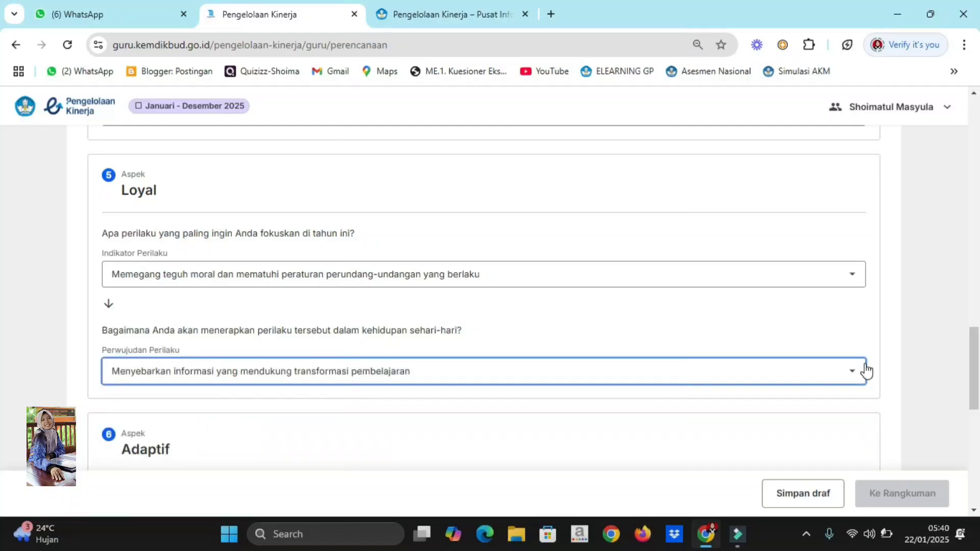
For Adaptif, choose the indicator Terus berinovasi dan mengembangkan kreativitas untuk memajukan satuan pendidikan and the Perwujudan Membuat inovasi yang mendukung tujuan satuan pendidikan secara konsisten.
left_click_drag(975, 337, 975, 388)
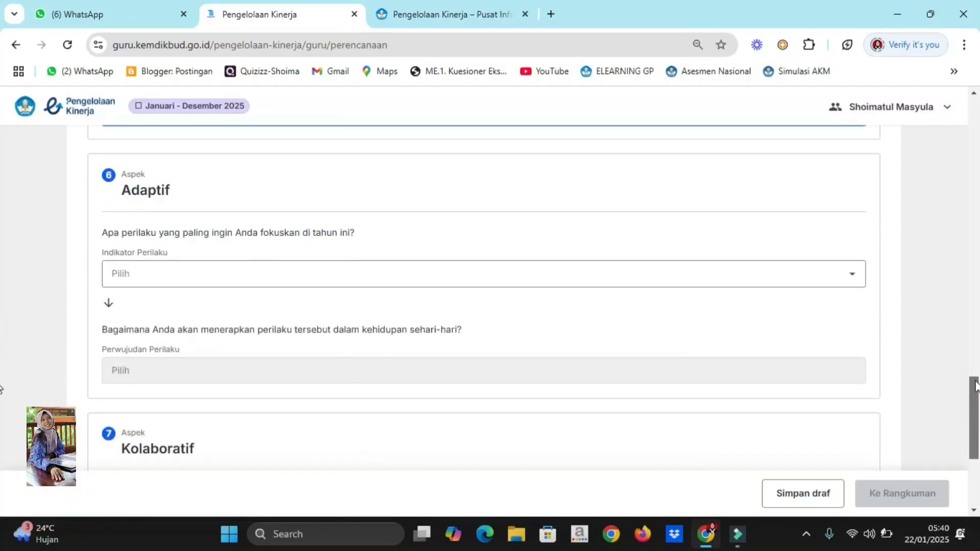
left_click(324, 278)
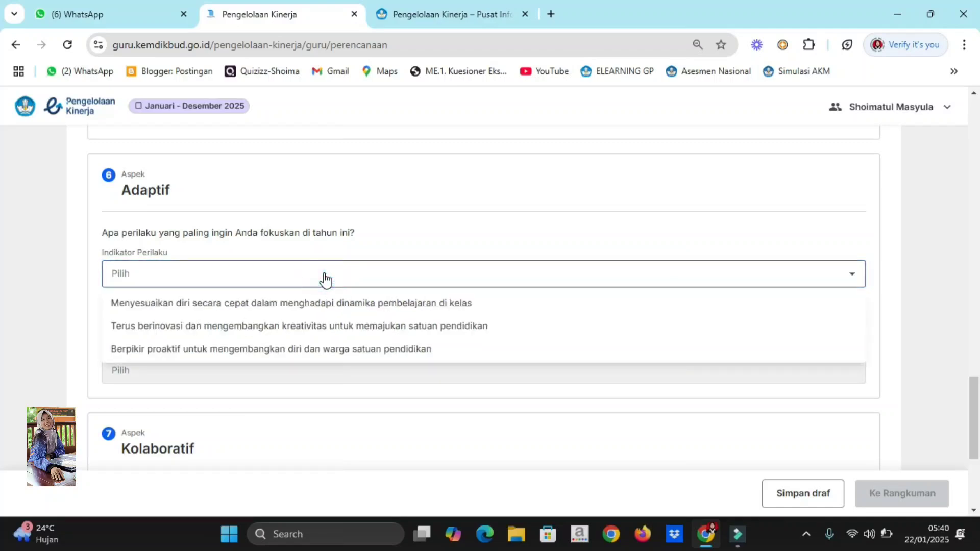
left_click(274, 330)
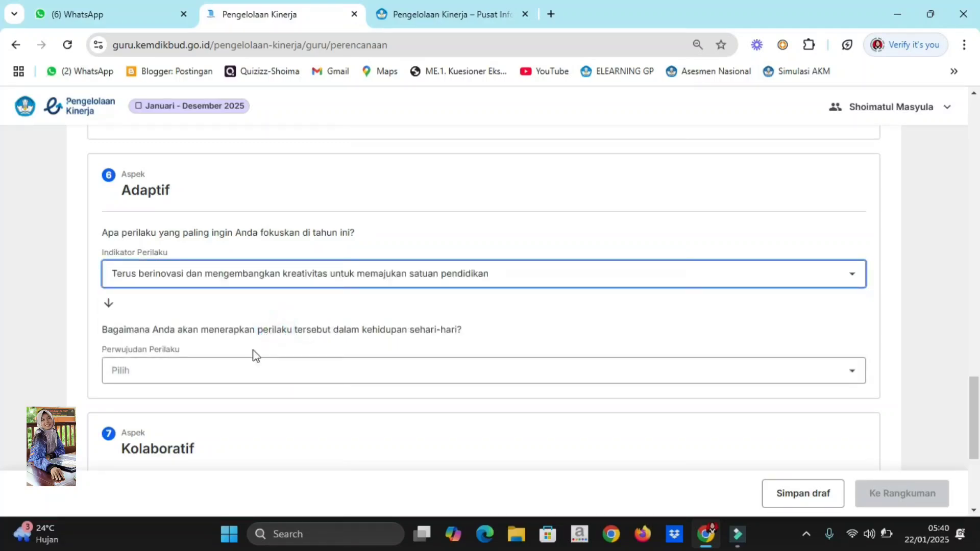
left_click(229, 381)
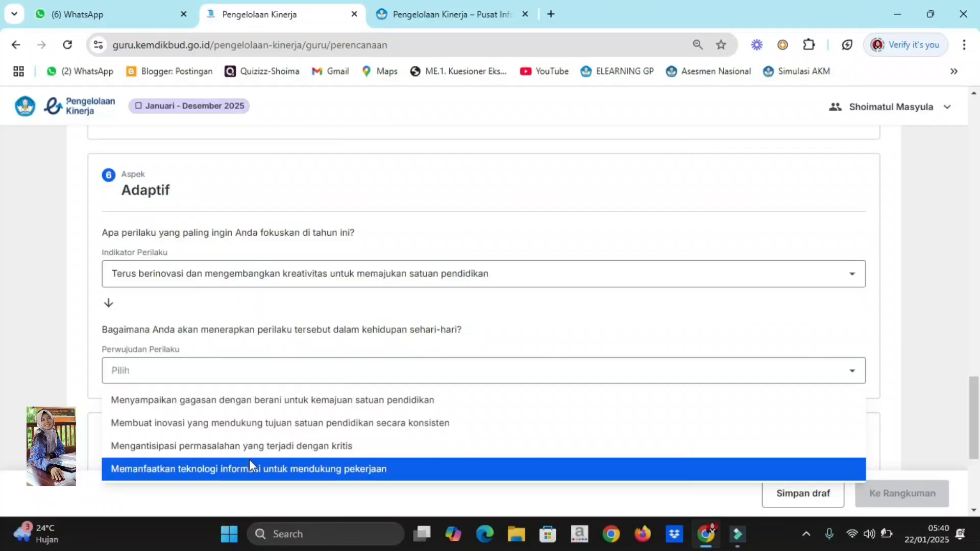
left_click(250, 424)
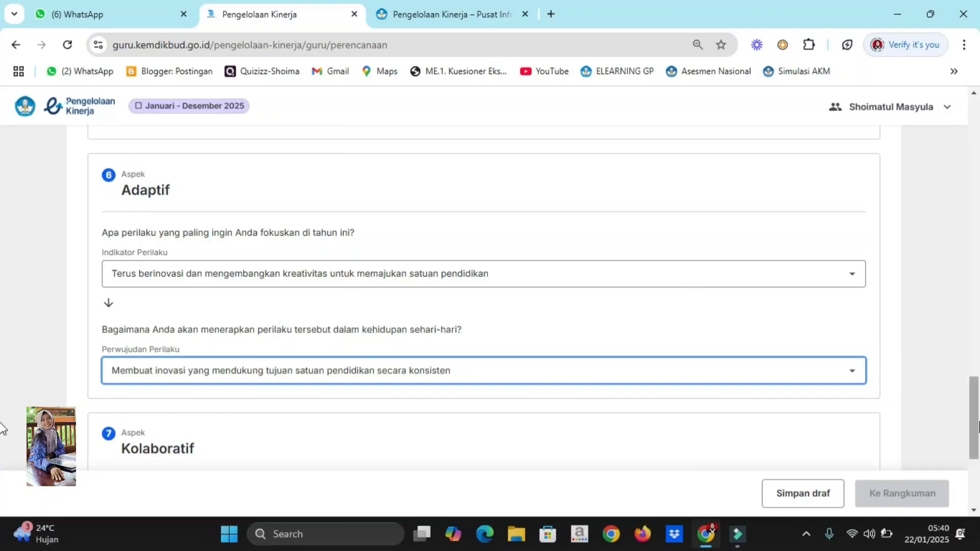
Set the Kolaboratif aspect's Indikator Perilaku to Bekerja sama secara terbuka dalam menghasilkan dampak pembelajaran yang merata bagi peserta didik, rekan sejawat, dan masyarakat atau dunia kerja.
scroll(2, 428, "down", 4)
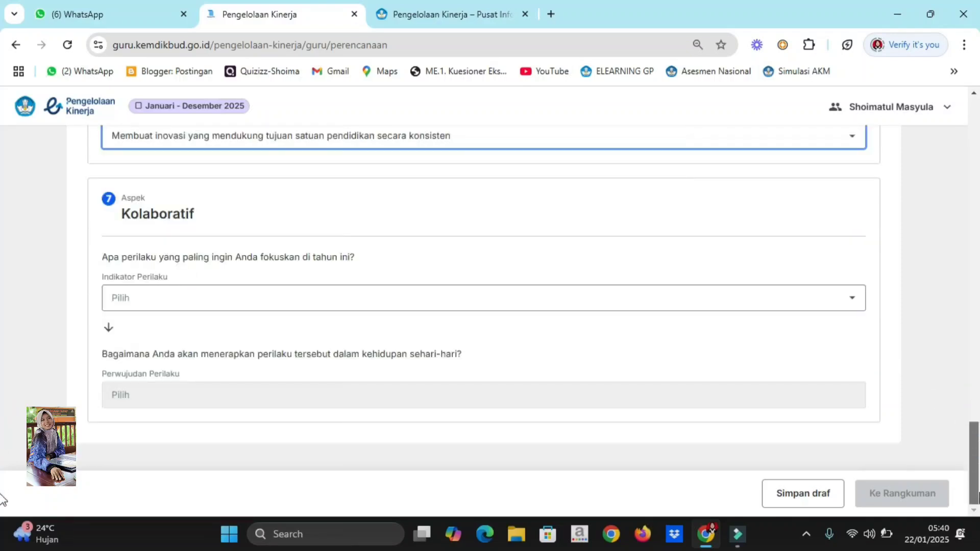
left_click(317, 310)
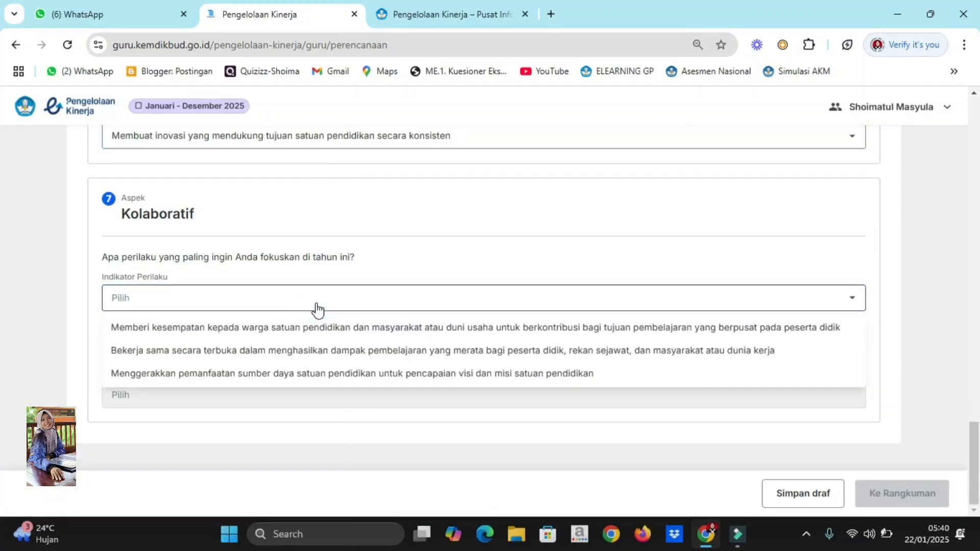
left_click(256, 349)
Set the Kolaboratif aspect's Perwujudan Perilaku to Bersinergi dengan peserta didik, rekan sejawat, dan masyarakat atau dunia kerja dalam menyelesaikan tugas.
left_click(223, 395)
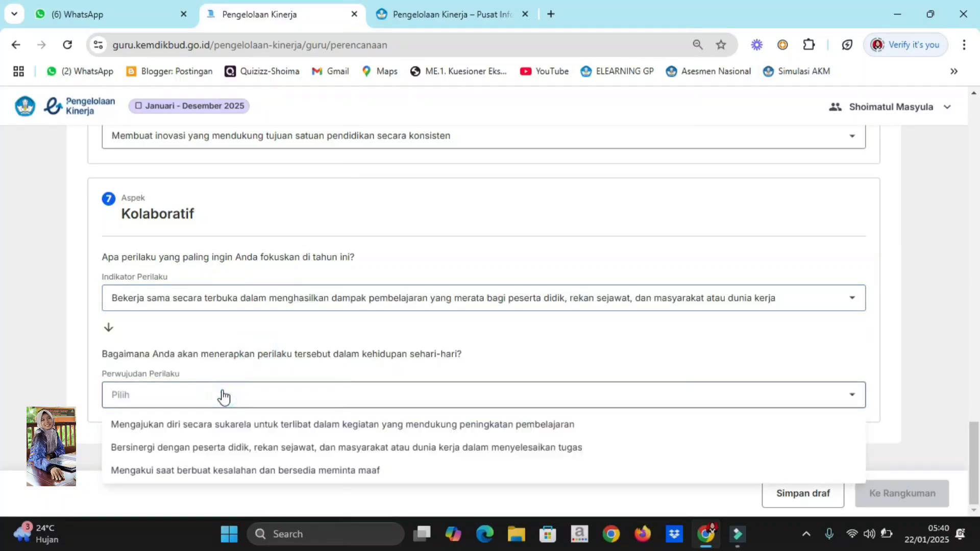
left_click(194, 449)
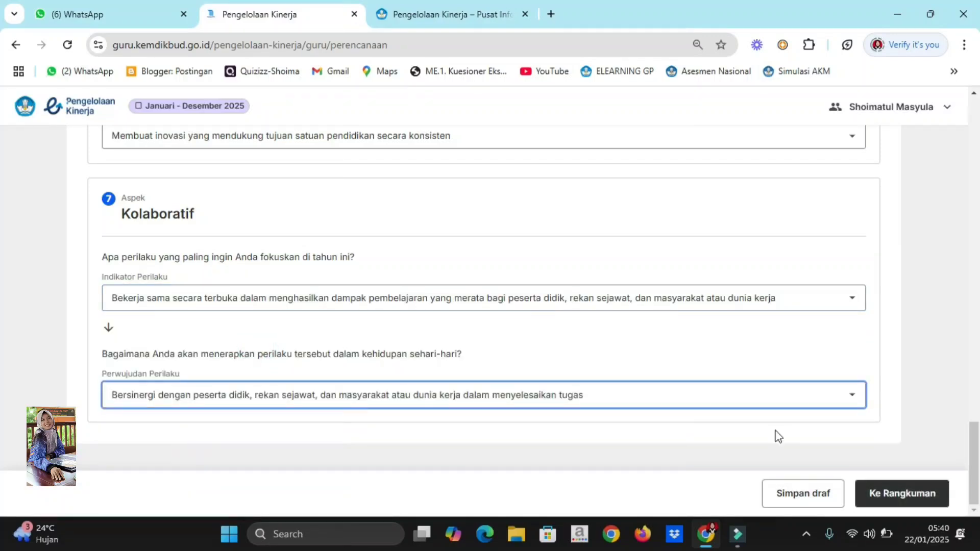
Proceed to the Rangkuman stage of the plan and review the summarized Pelaksanaan Tugas Pokok 5M entries.
left_click(902, 498)
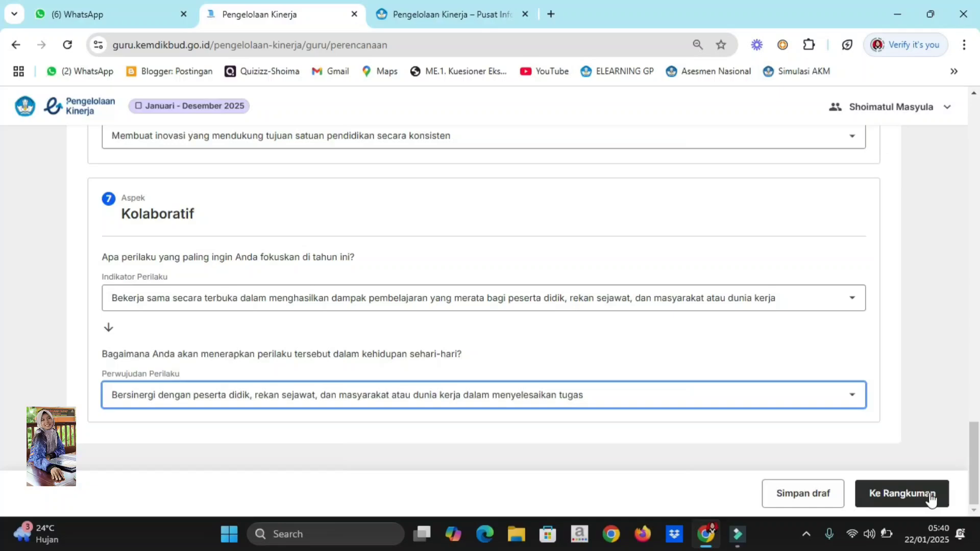
left_click(902, 497)
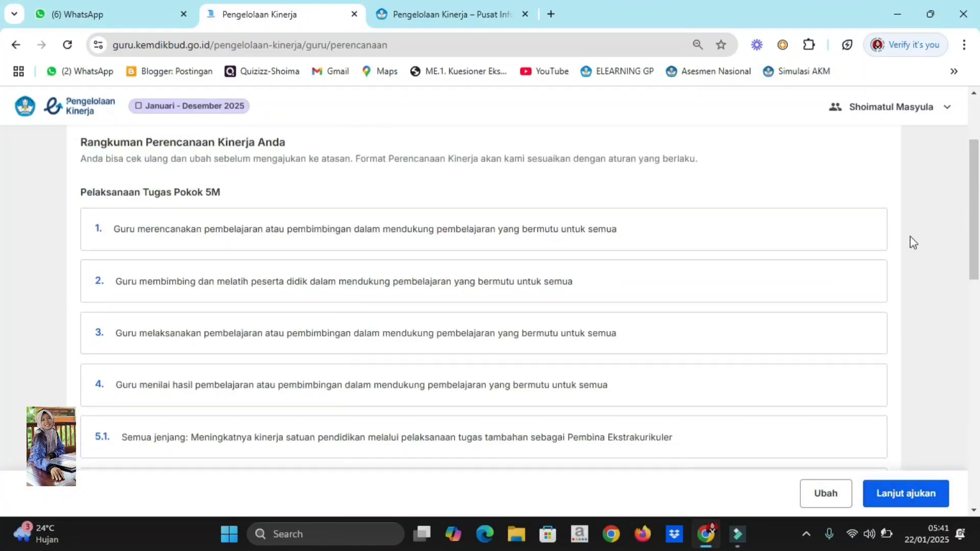
scroll(979, 204, "down", 1)
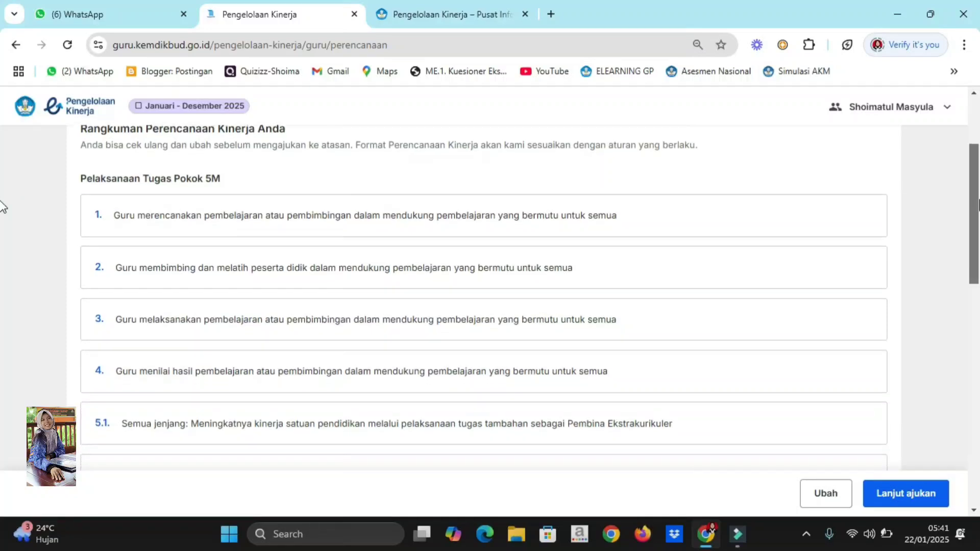
left_click_drag(978, 204, 977, 177)
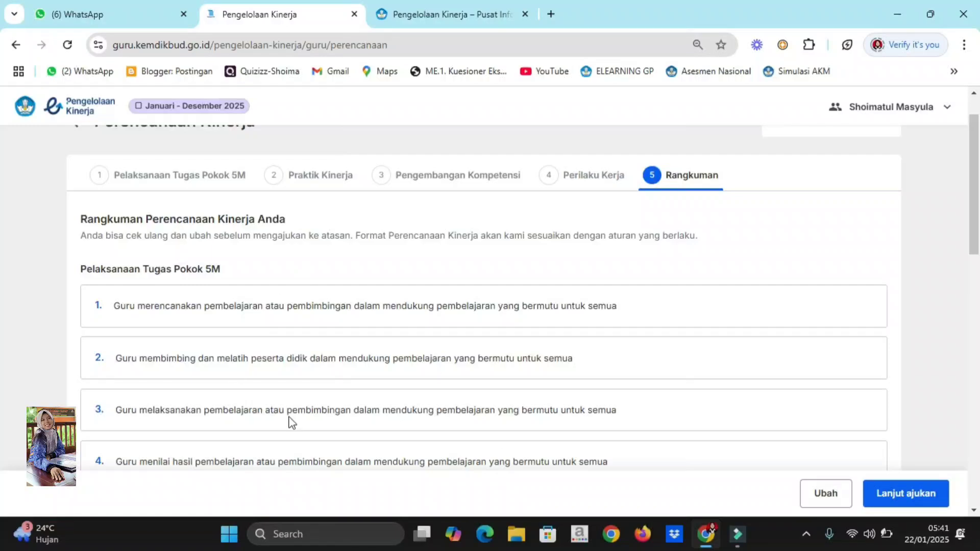
Submit the completed Perencanaan Kinerja to the supervisor at SD NEGERI 5 BALAK and confirm the submission.
left_click(892, 493)
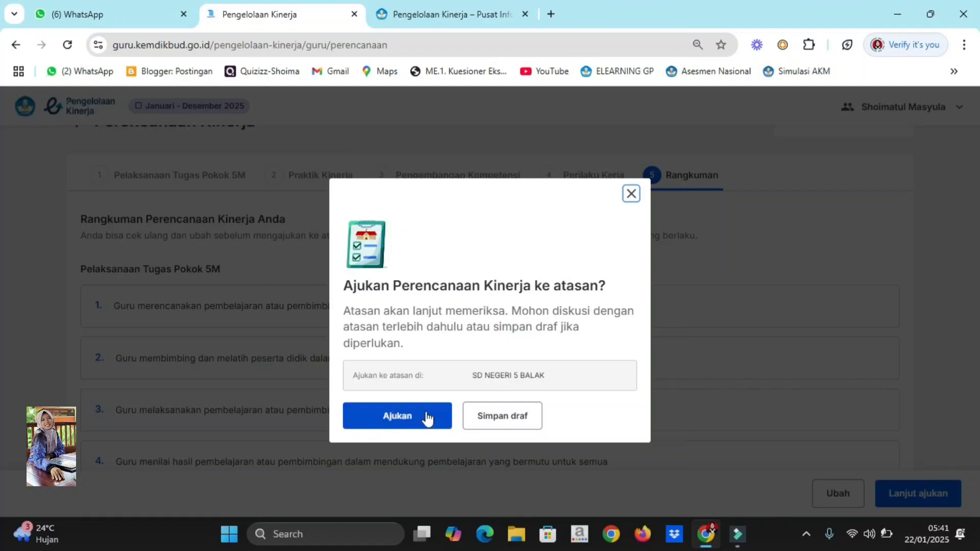
left_click(387, 420)
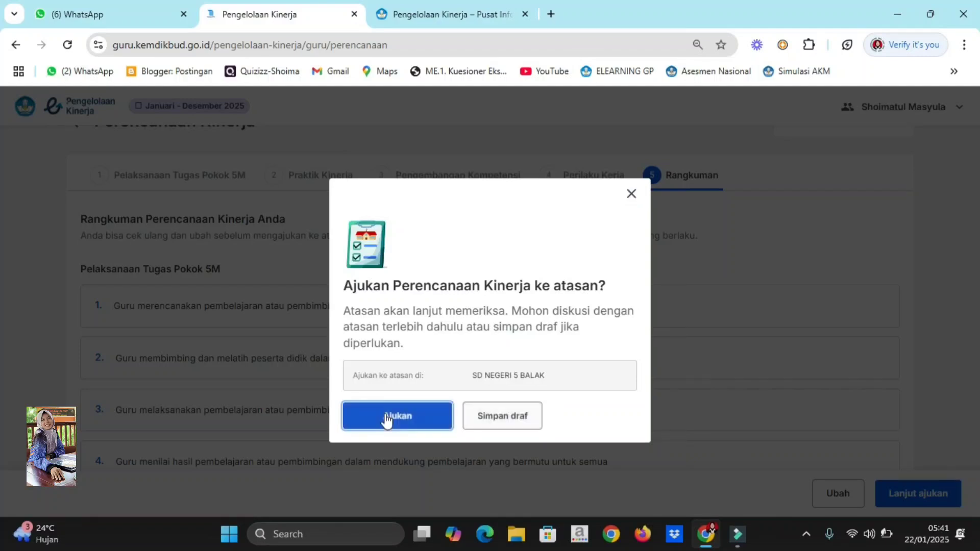
left_click(403, 419)
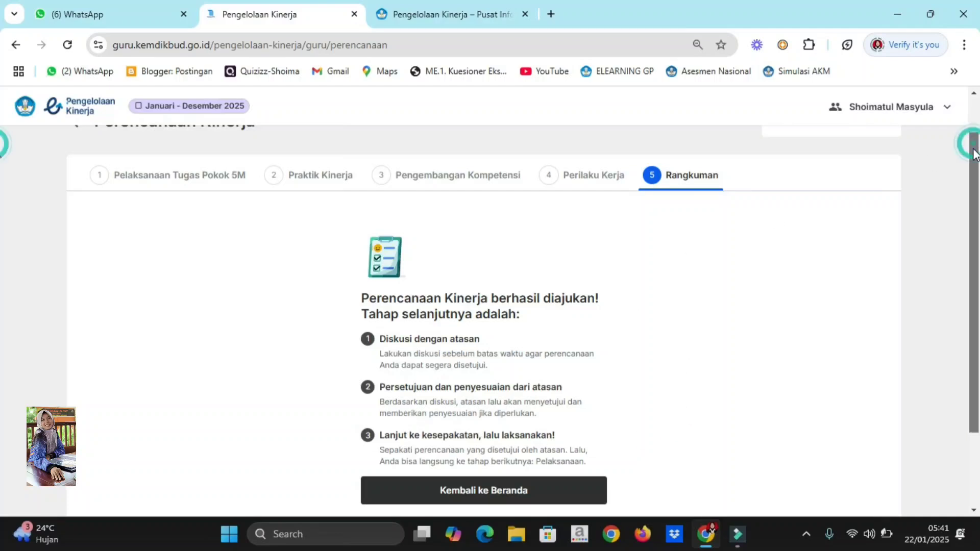
left_click_drag(974, 148, 975, 175)
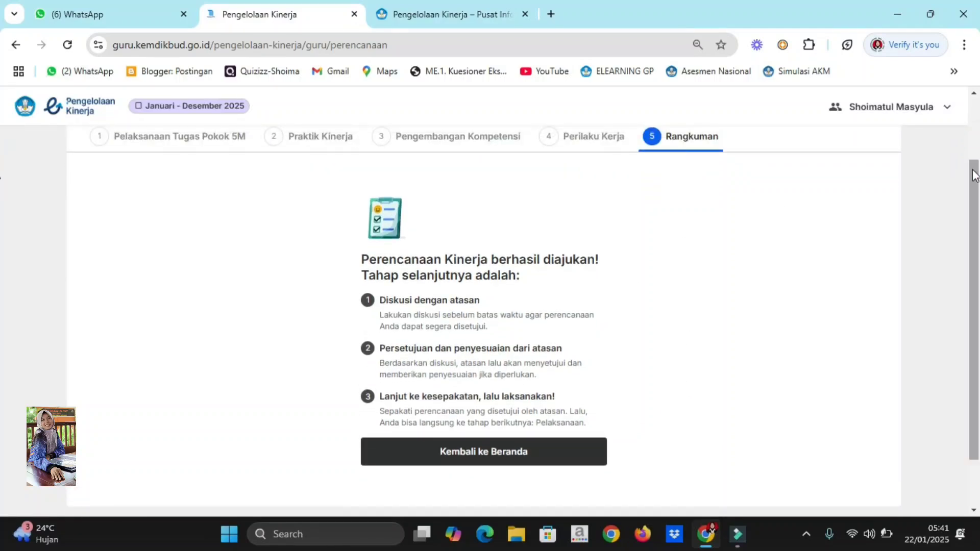